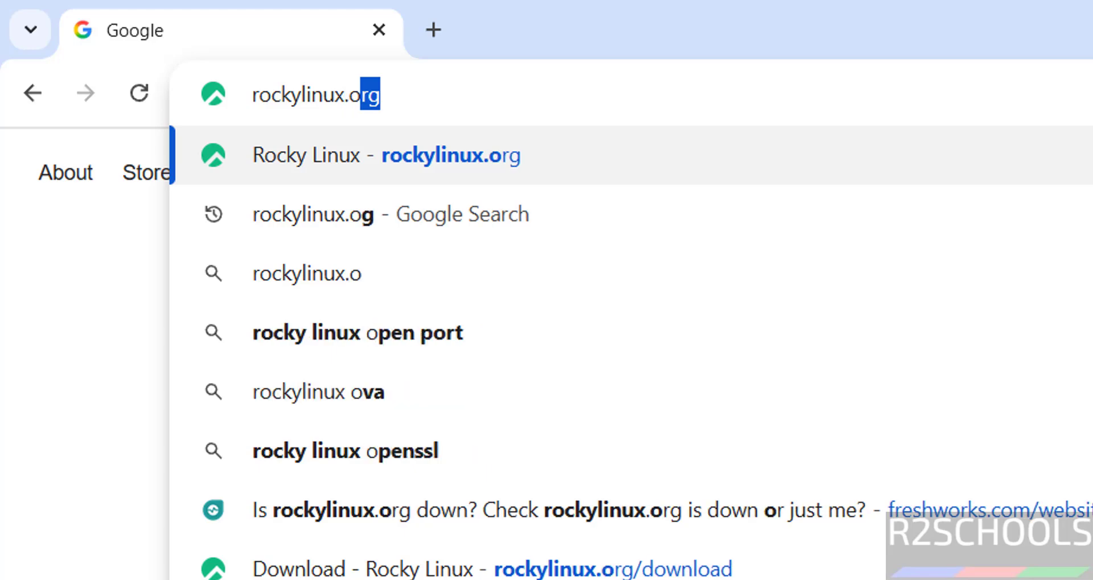
# - Load rockylinux.org and open its Download page on the Rocky Linux 9 (v9.7) tab
pyautogui.press('Return')
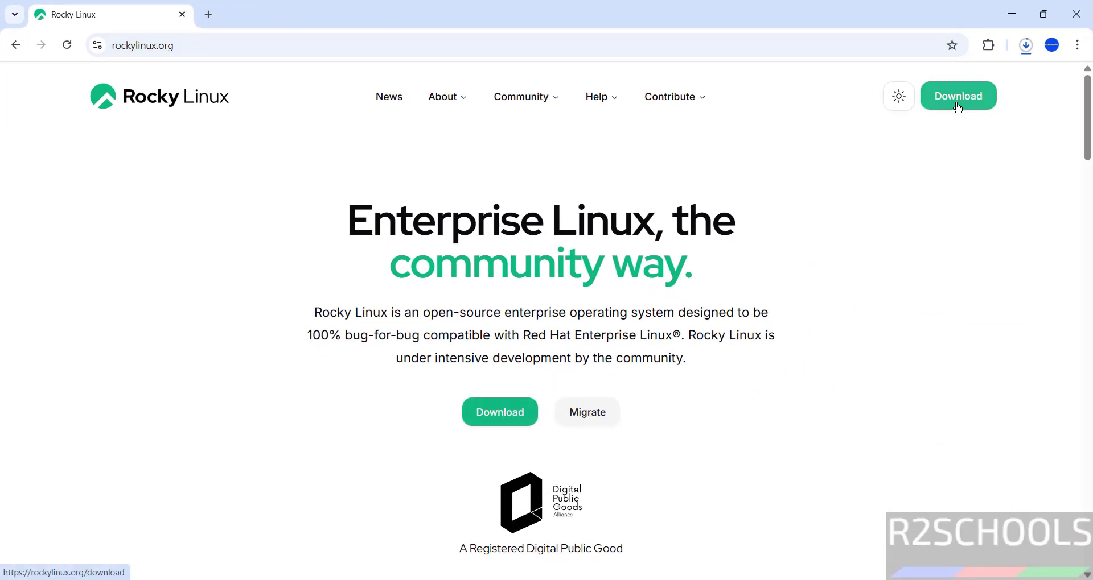
pyautogui.click(958, 108)
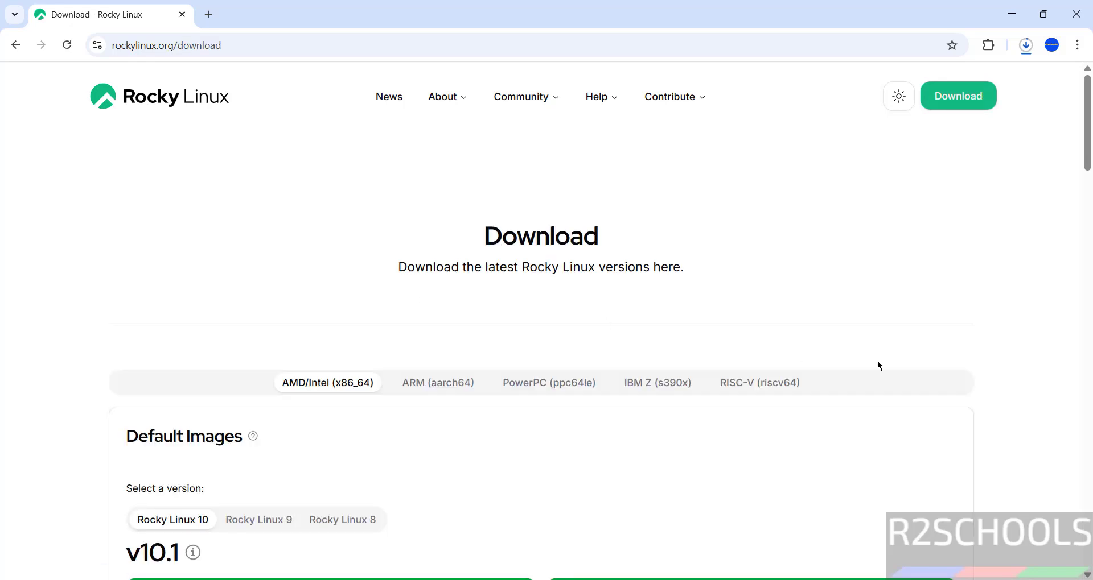
pyautogui.scroll(-5, 1075, 139)
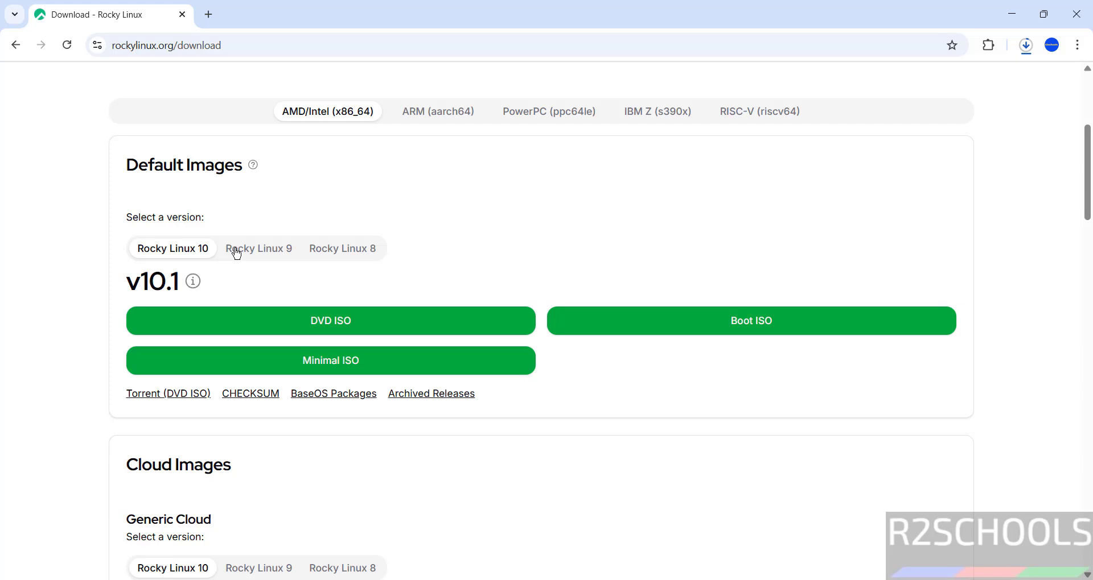
pyautogui.click(237, 254)
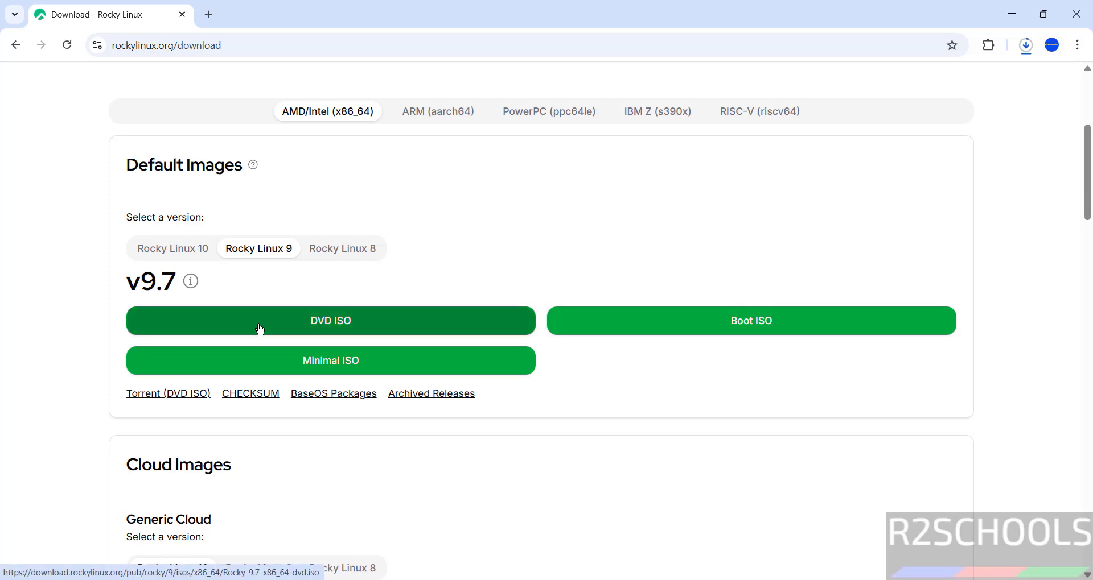
# - Cancel and clear the duplicate Rocky-9.7-x86_64-dvd (1).iso download, then go back to the Rocky Linux tab
pyautogui.click(423, 323)
pyautogui.hotkey('ctrl', 'j')
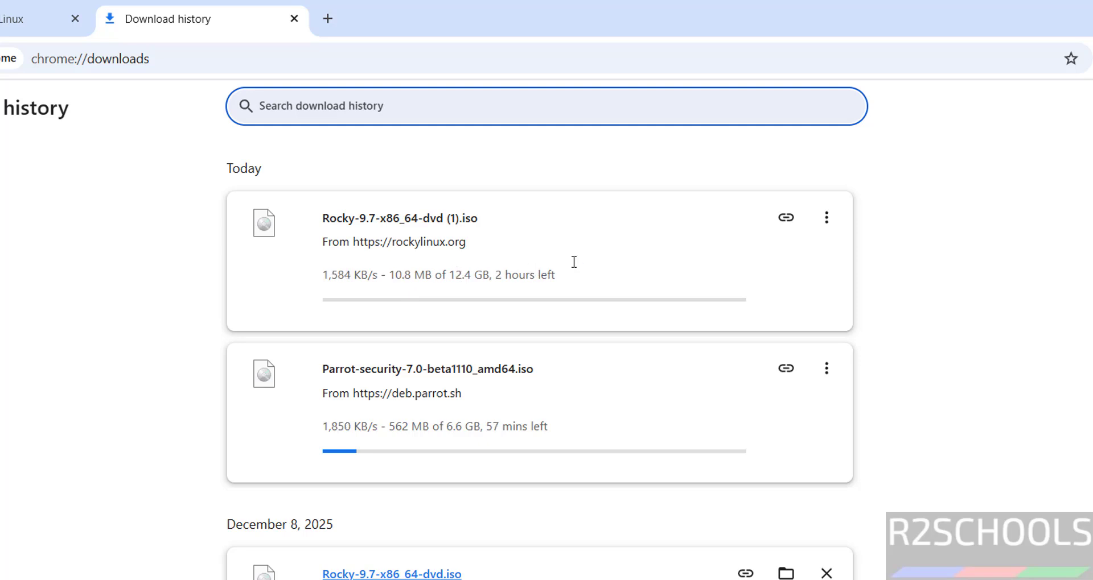
pyautogui.click(827, 218)
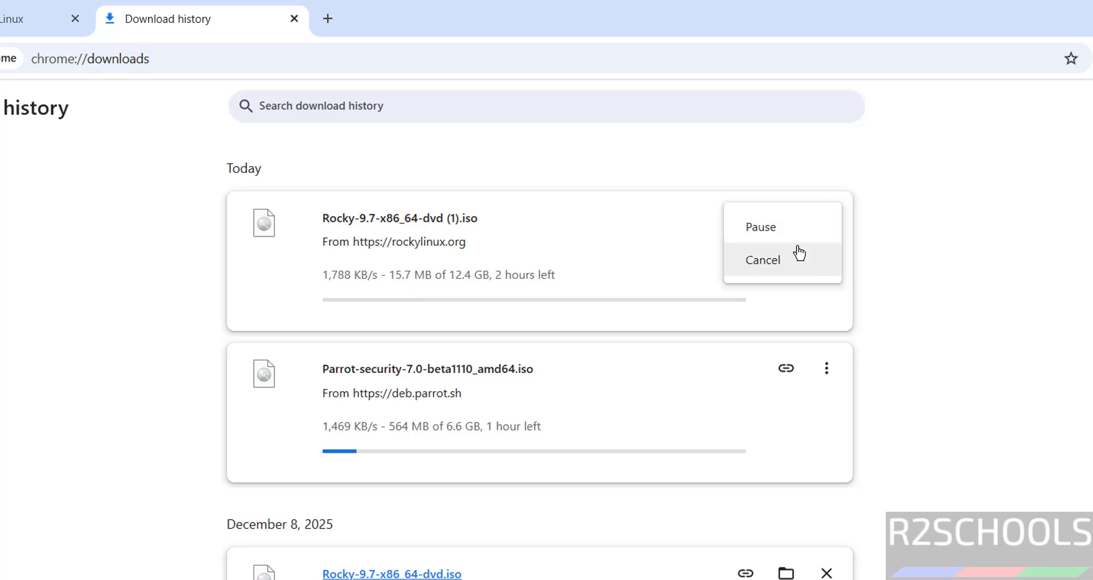
pyautogui.click(797, 256)
pyautogui.click(826, 218)
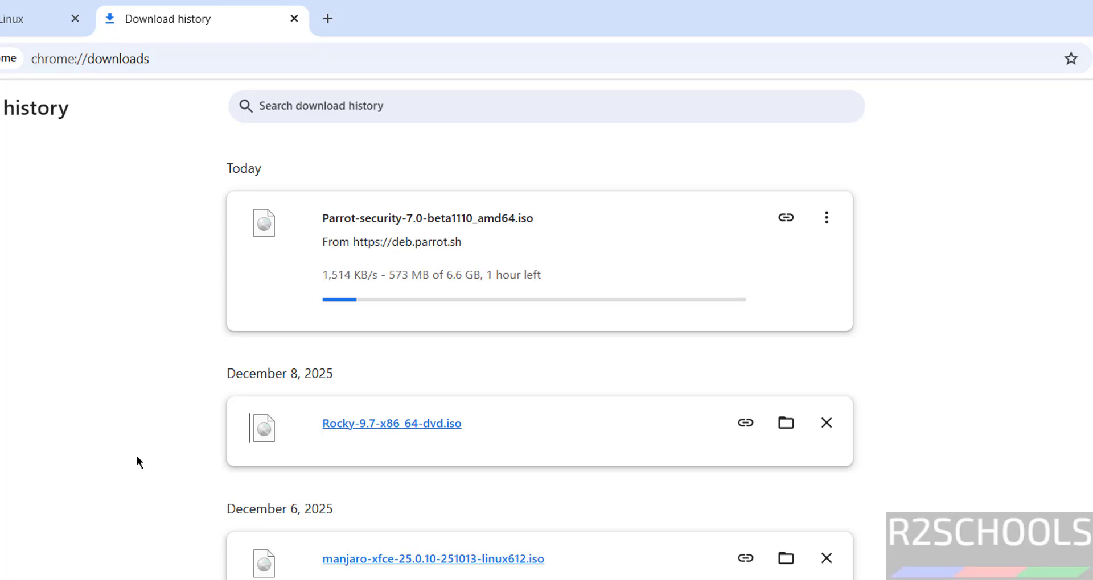
pyautogui.click(35, 19)
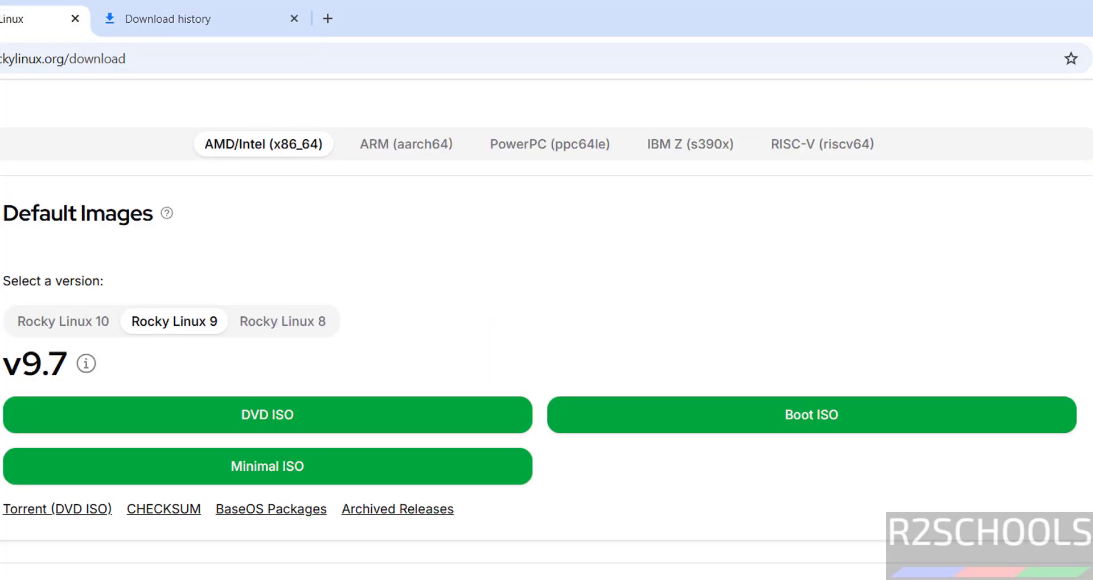
# - Launch Oracle VirtualBox by searching 'virtua' in the Windows Start menu
pyautogui.press('super')
pyautogui.write('v')
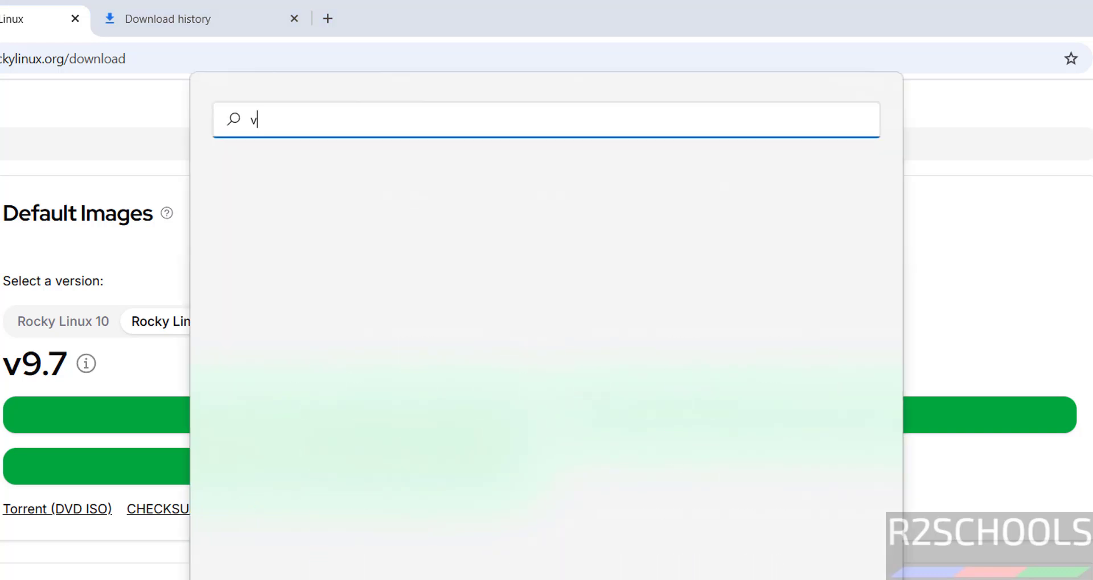
pyautogui.write('irtua')
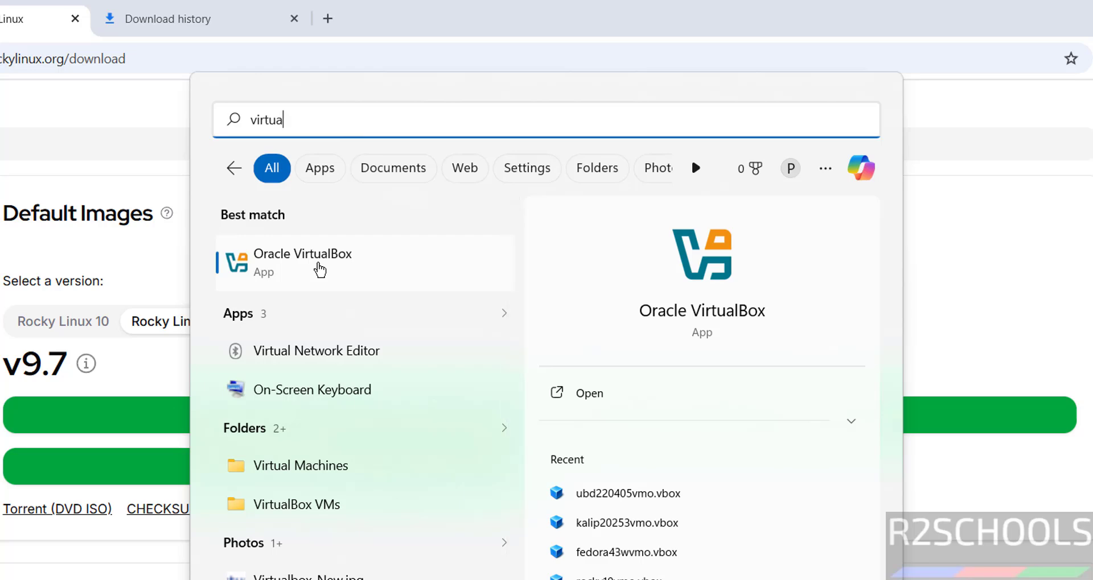
pyautogui.click(320, 270)
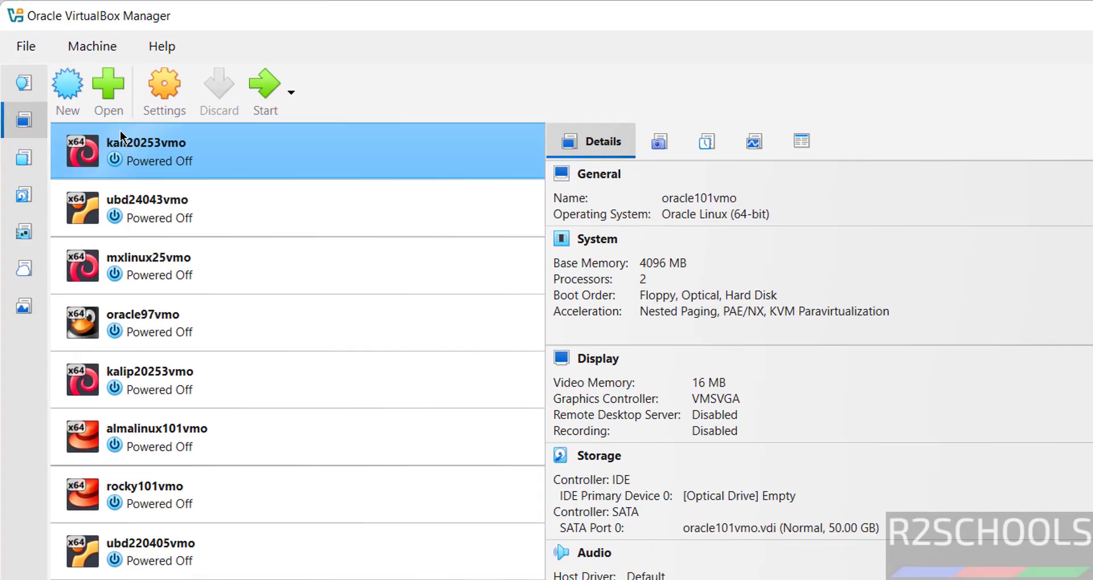
# - Start a new virtual machine named rocky97vmo
pyautogui.click(76, 45)
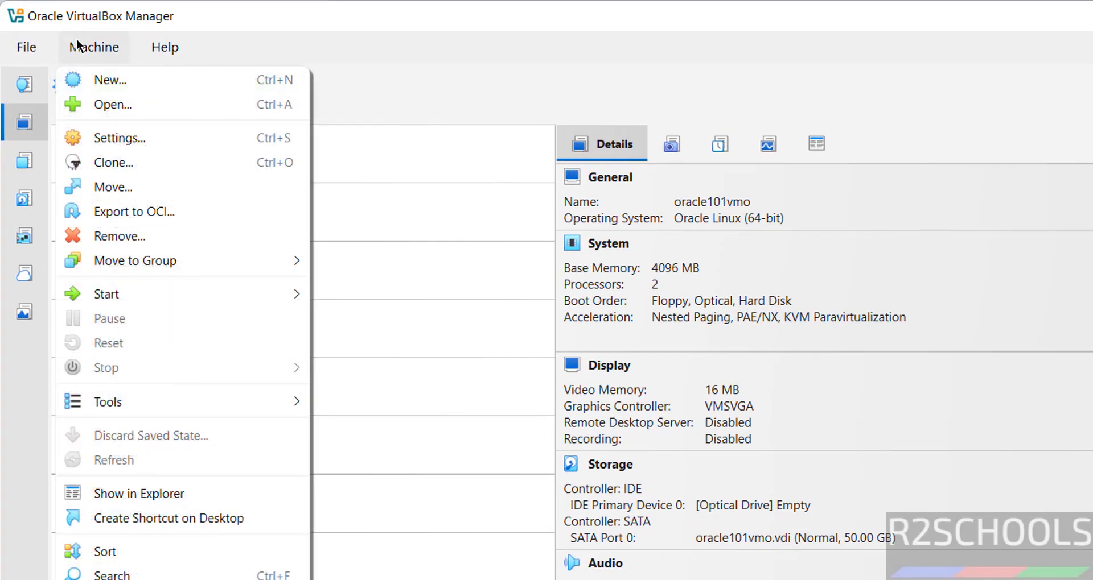
pyautogui.click(103, 82)
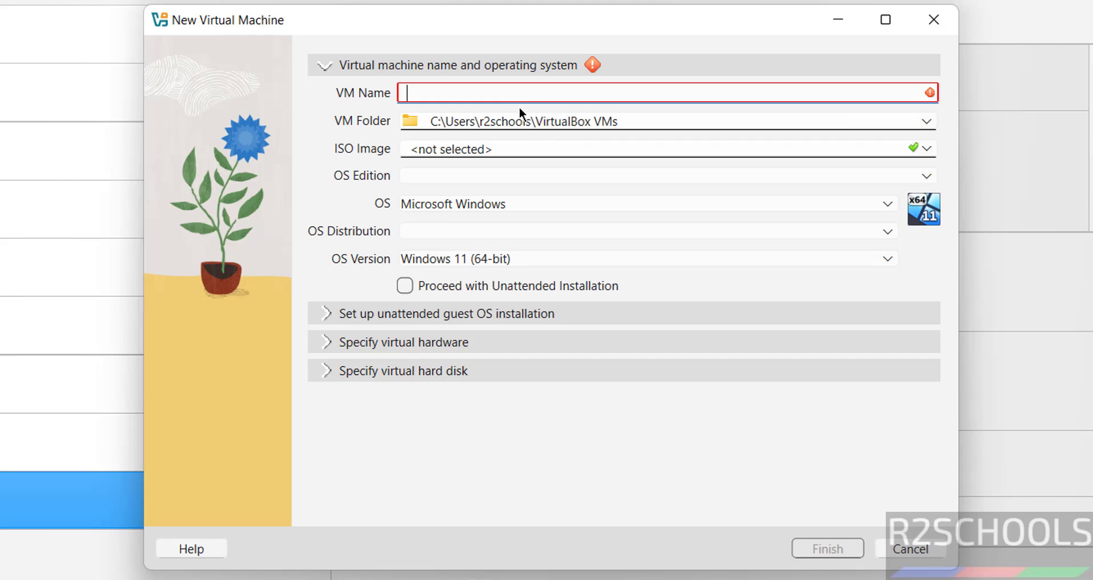
pyautogui.write('roc')
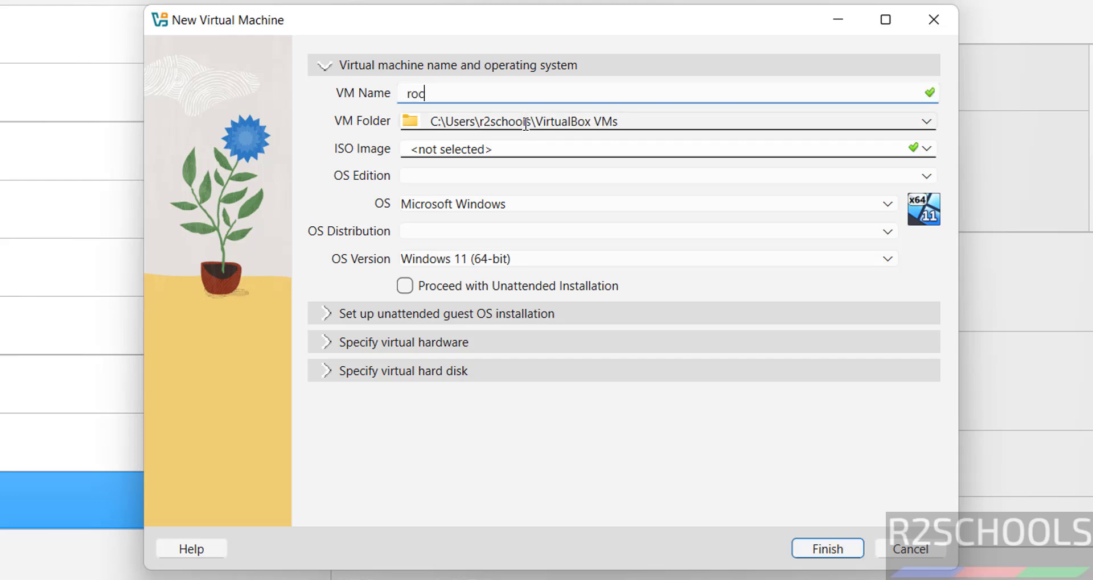
pyautogui.write('ky97vmo')
pyautogui.hotkey('ctrl', 'a')
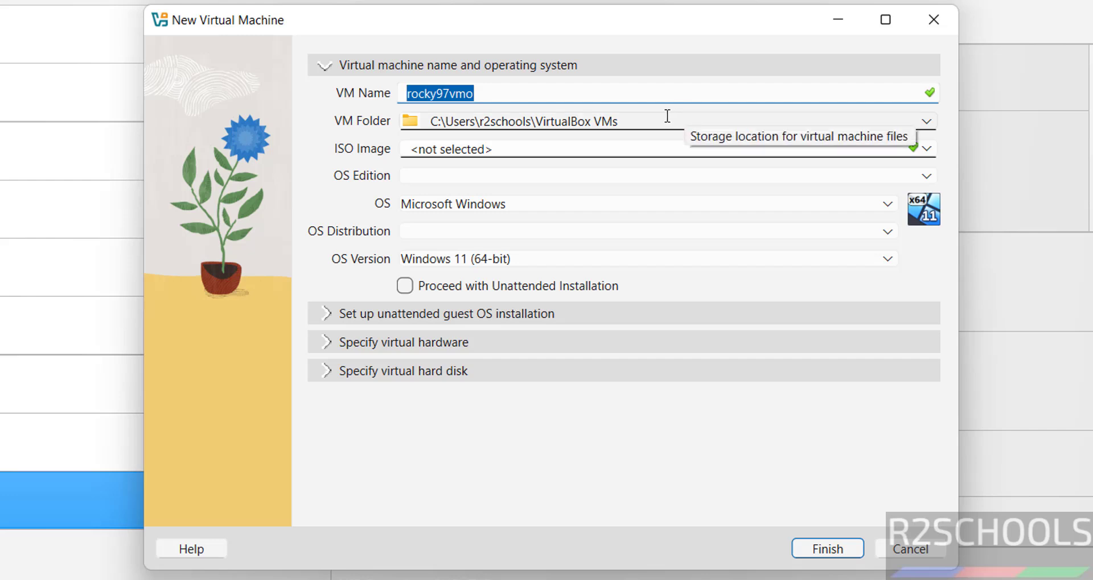
# - Set the VM folder to a newly created E:\VMS\rocky97vmo folder
pyautogui.click(928, 122)
pyautogui.click(676, 163)
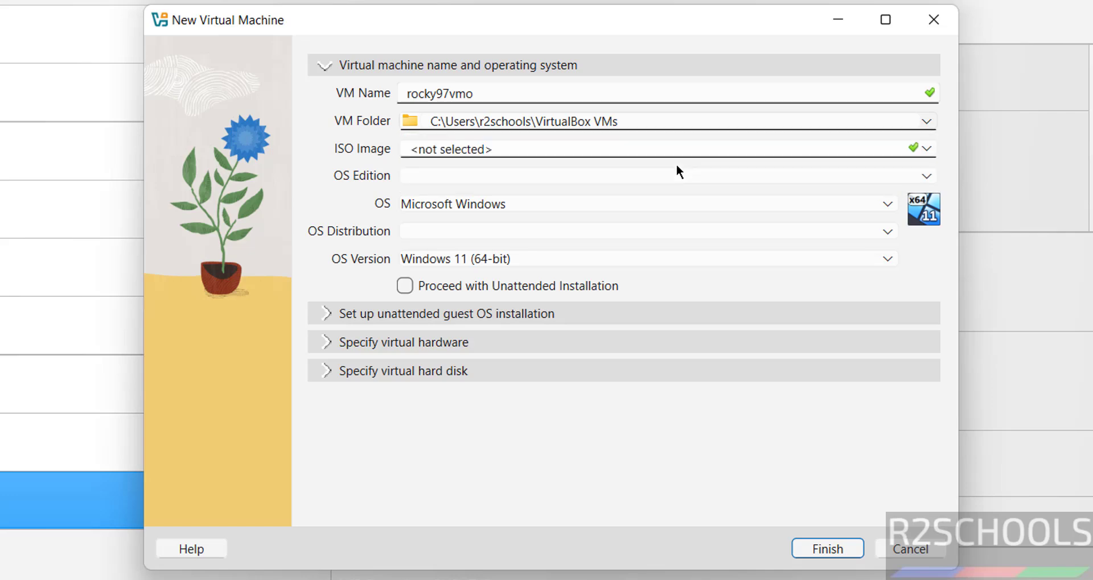
pyautogui.click(301, 329)
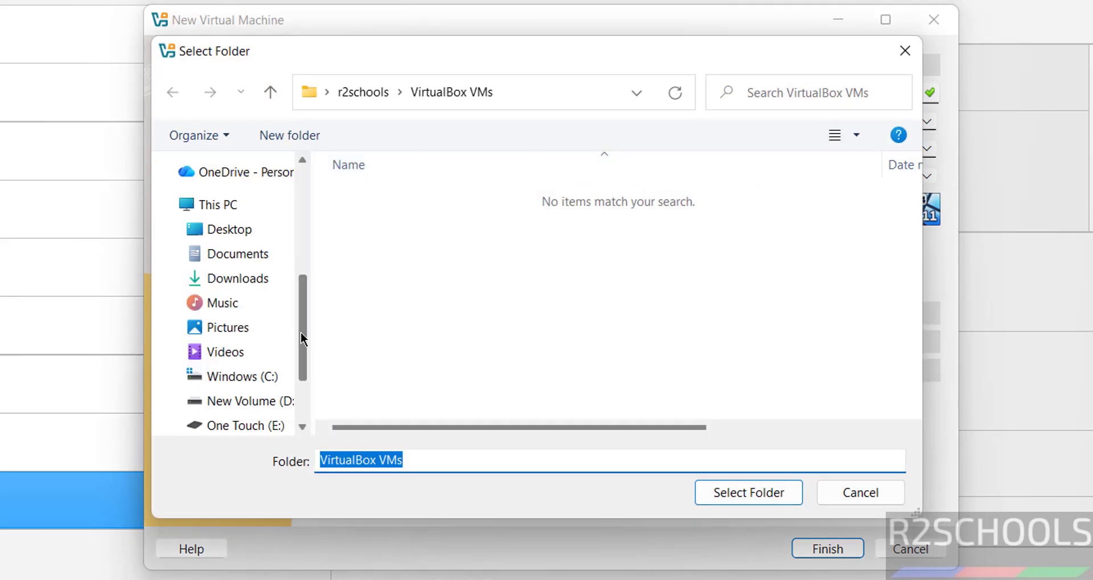
pyautogui.scroll(-1, 301, 334)
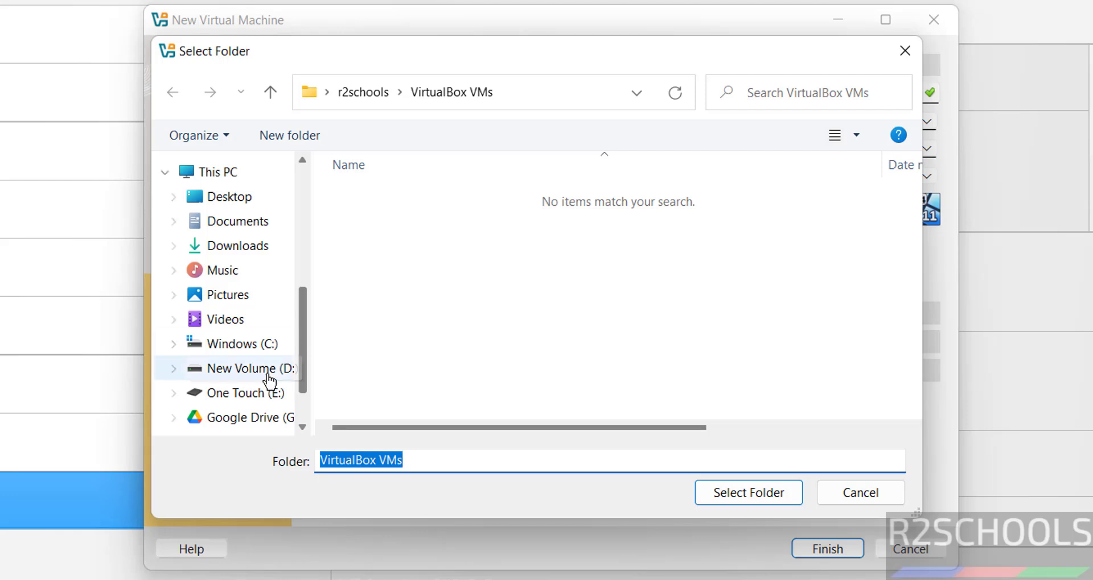
pyautogui.click(258, 393)
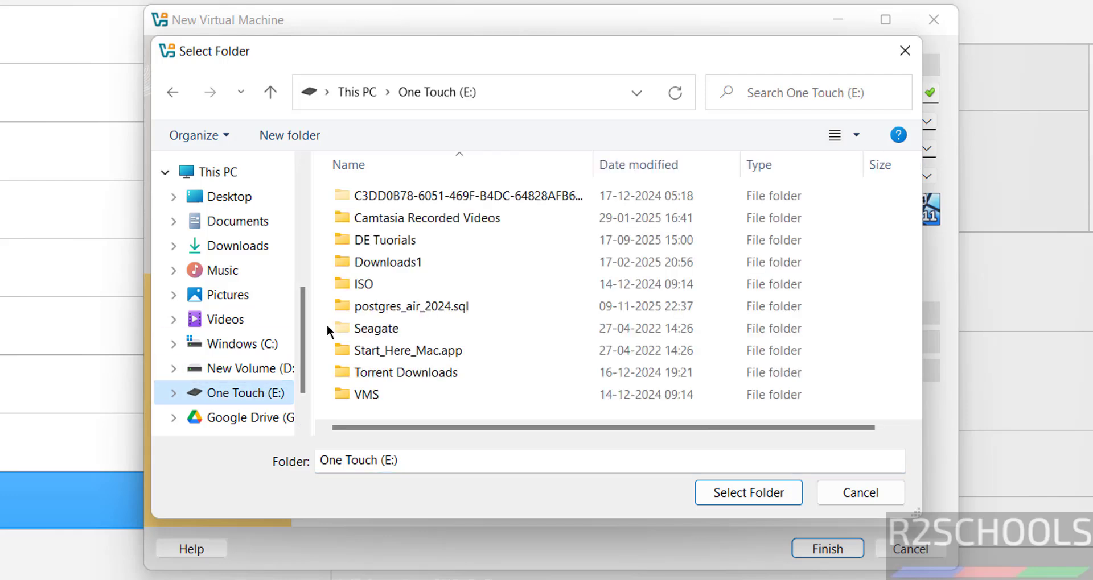
pyautogui.doubleClick(383, 390)
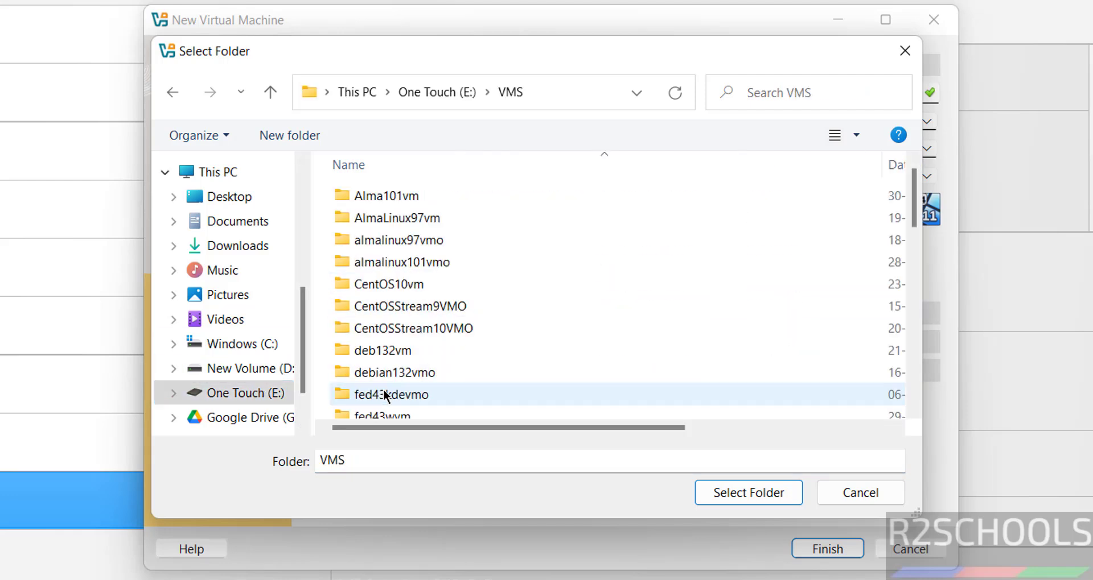
pyautogui.click(303, 138)
pyautogui.write('rocky97vmo')
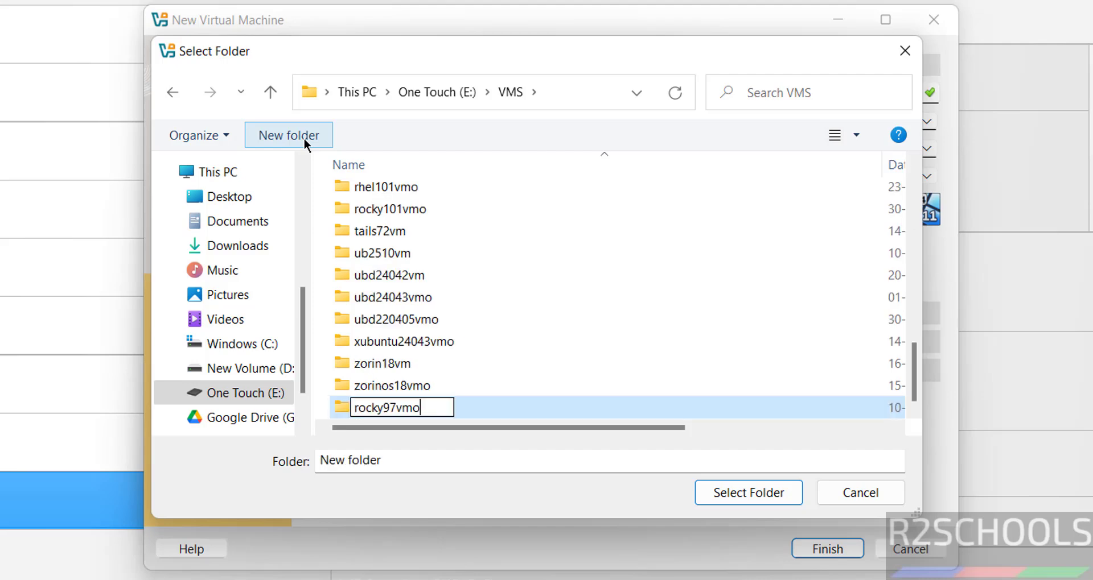
pyautogui.press('Return')
pyautogui.click(751, 488)
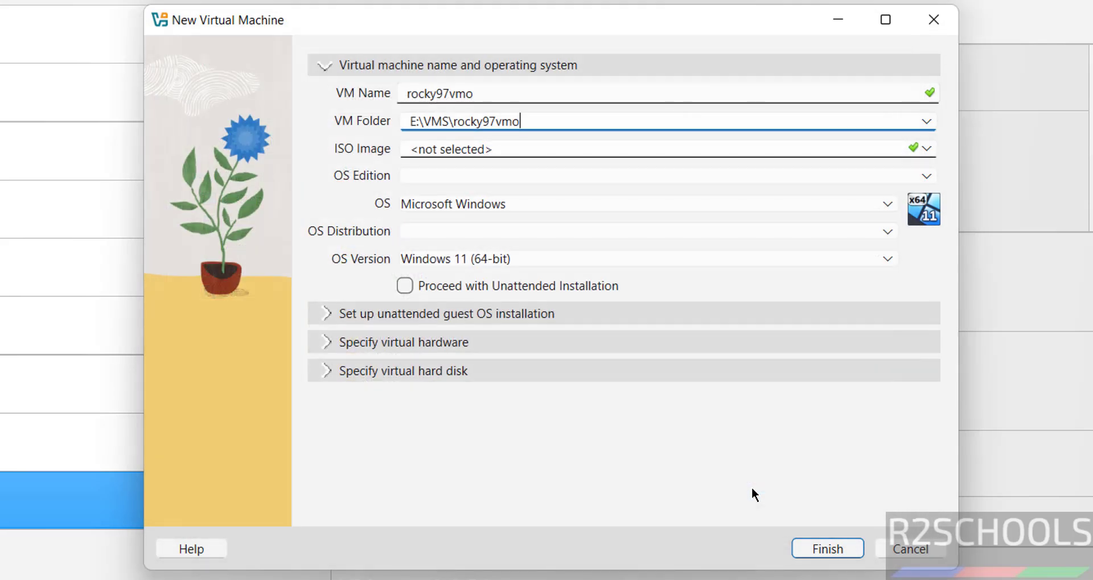
# - Attach the Rocky-9.7-x86_64-dvd.iso image to the new virtual machine
pyautogui.click(927, 149)
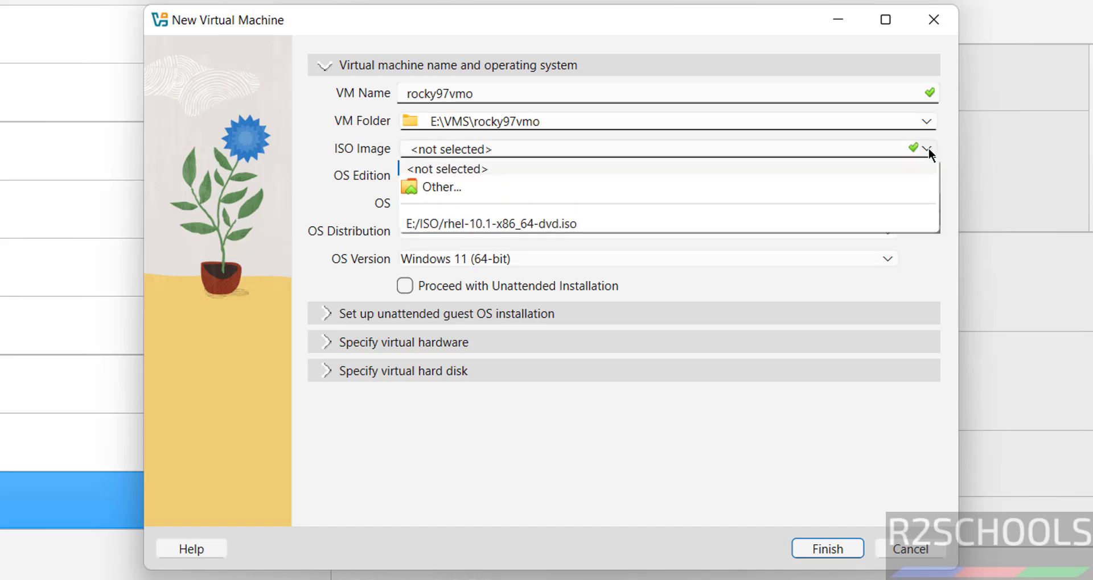
pyautogui.click(653, 185)
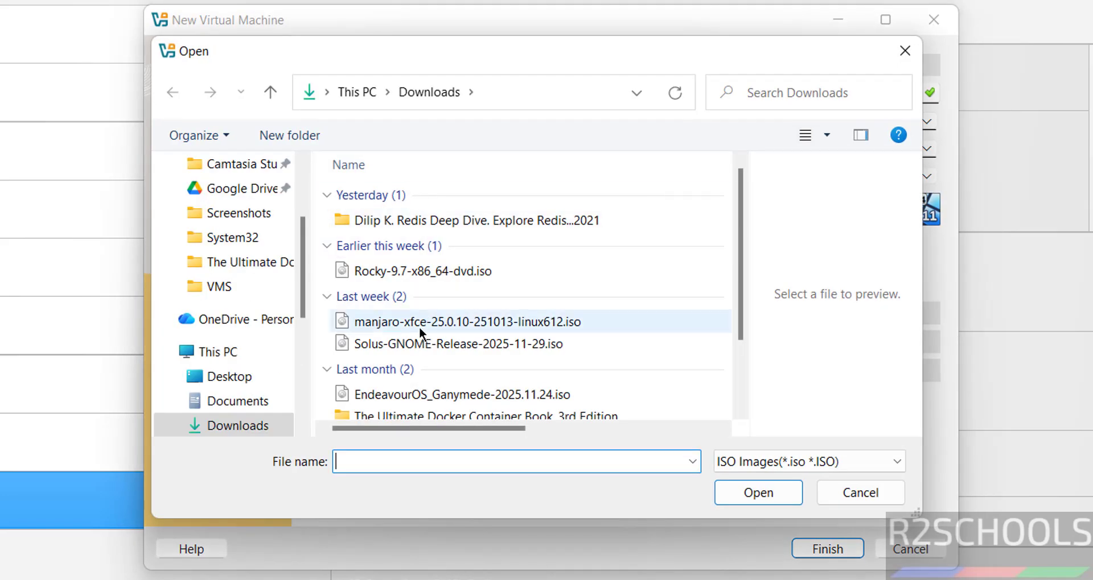
pyautogui.click(430, 271)
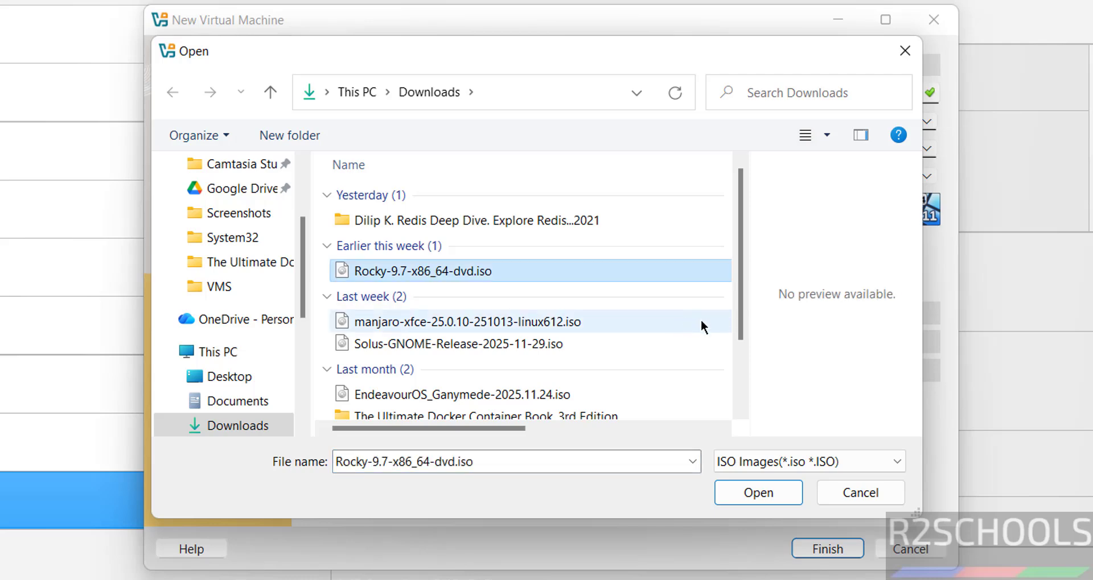
pyautogui.click(743, 494)
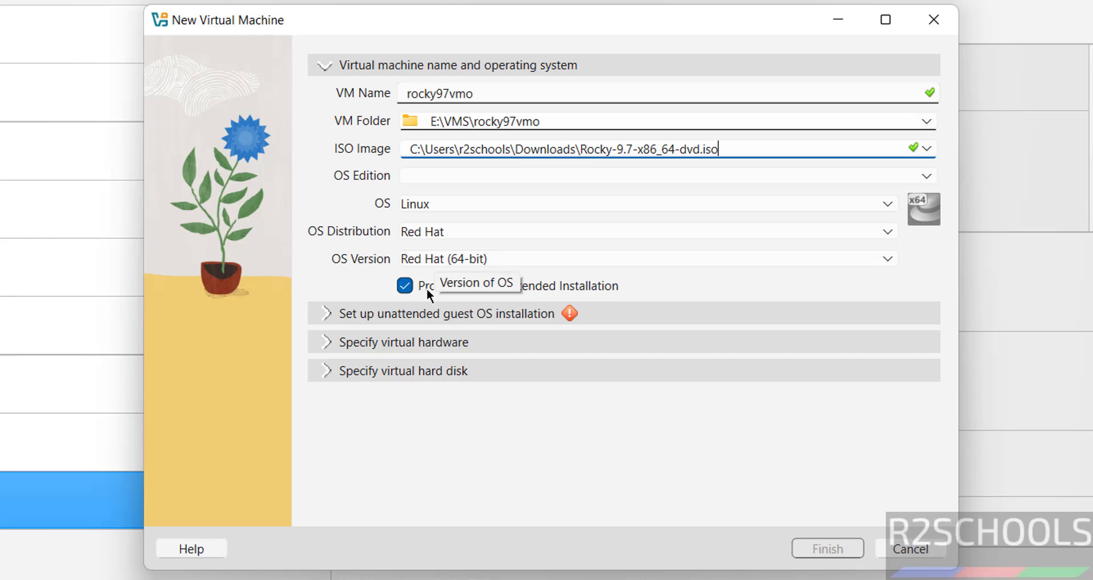
# - Disable unattended installation and set the OS to Red Hat, version Red Hat 9.x (64-bit)
pyautogui.click(405, 286)
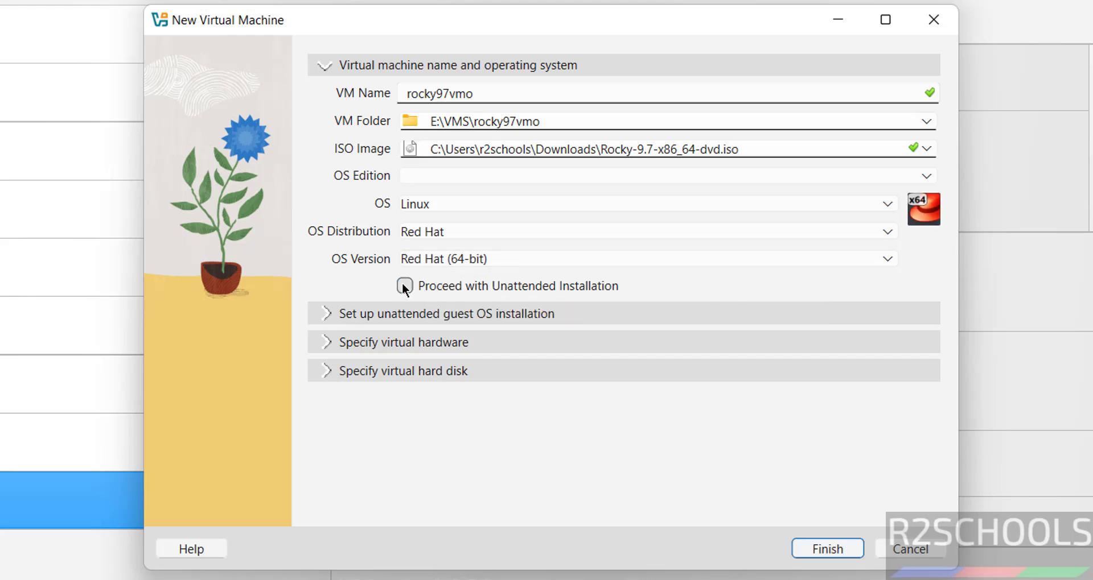
pyautogui.click(512, 229)
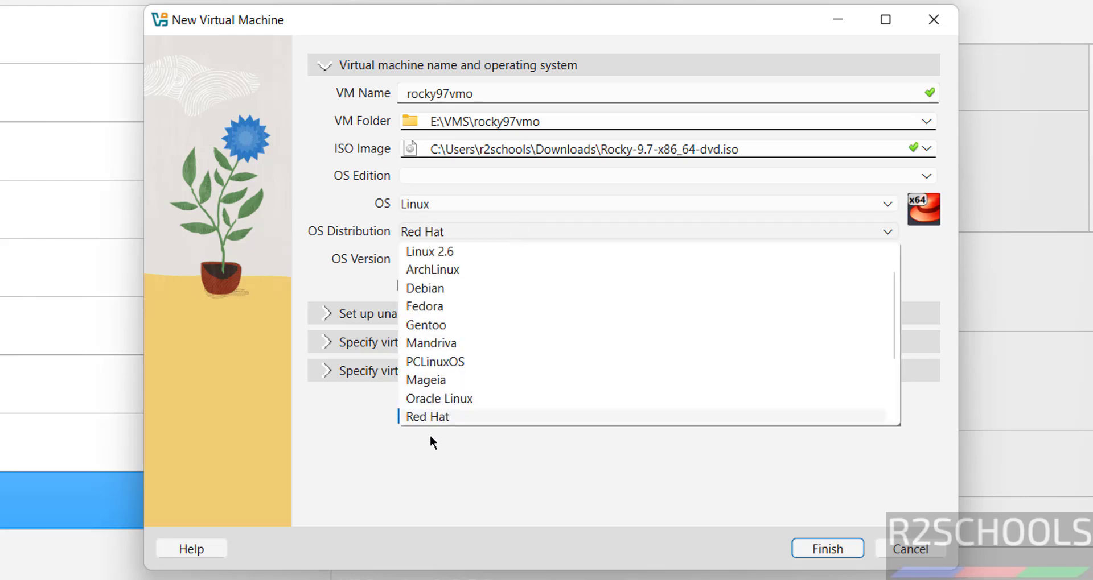
pyautogui.scroll(-1, 886, 362)
pyautogui.click(613, 474)
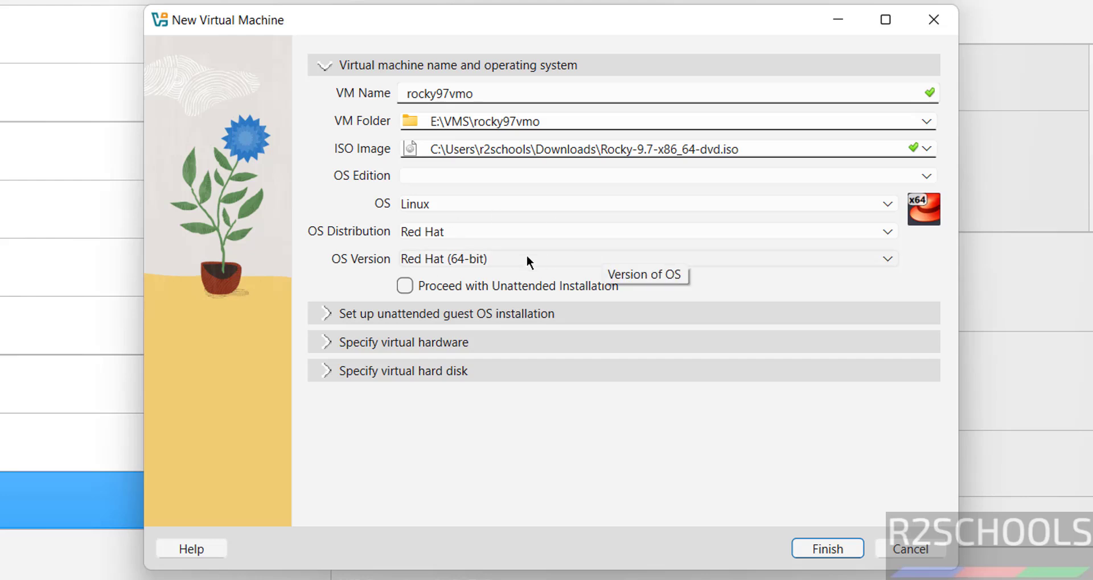
pyautogui.click(452, 260)
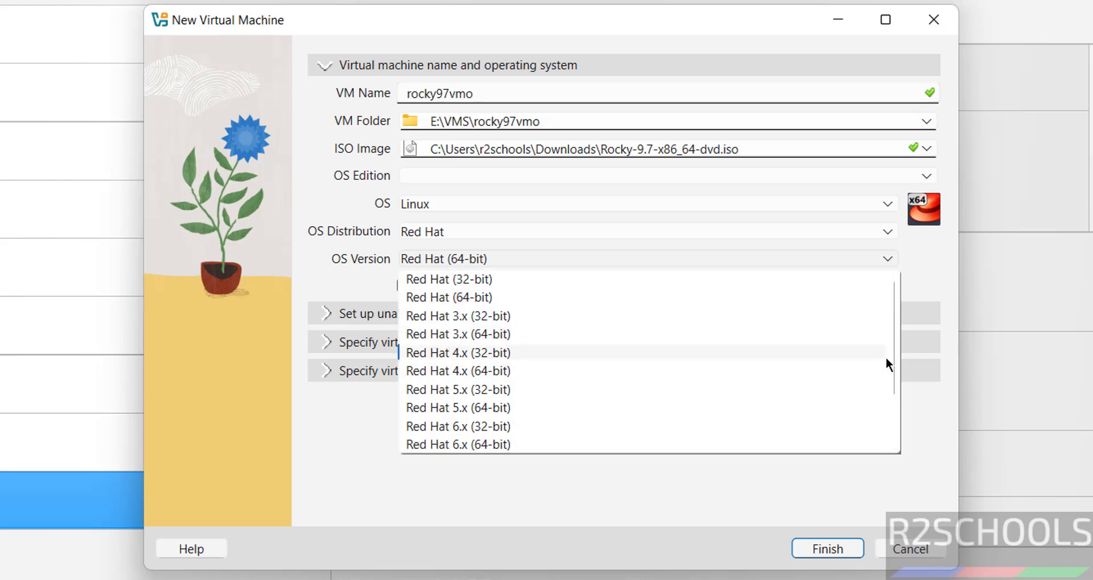
pyautogui.moveTo(896, 396); pyautogui.dragTo(896, 444)
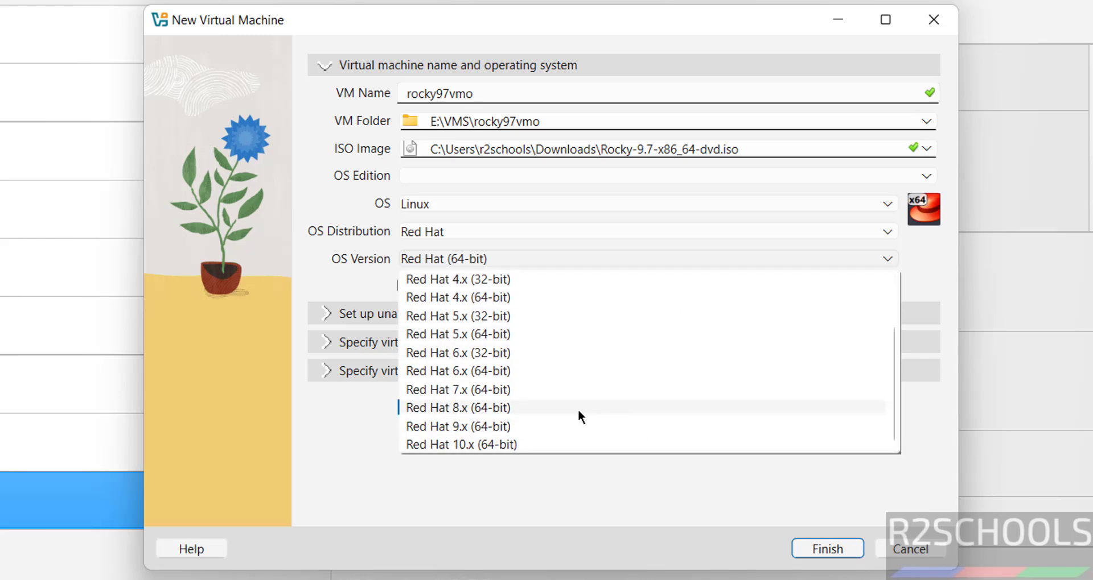
pyautogui.click(565, 428)
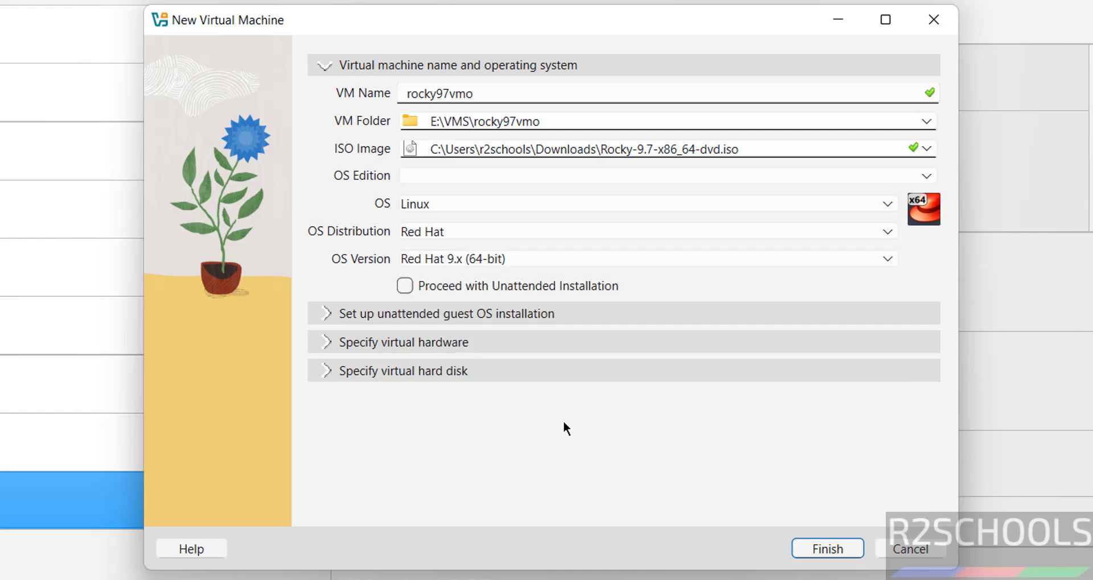
# - Set base memory to 4096 MB and the processor count to 2
pyautogui.click(442, 343)
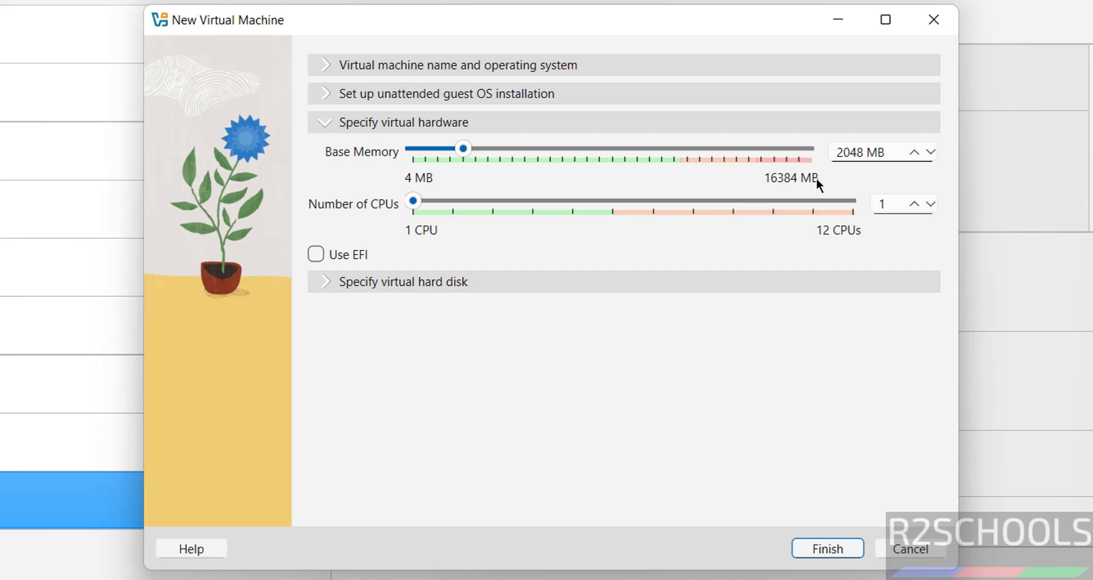
pyautogui.doubleClick(852, 152)
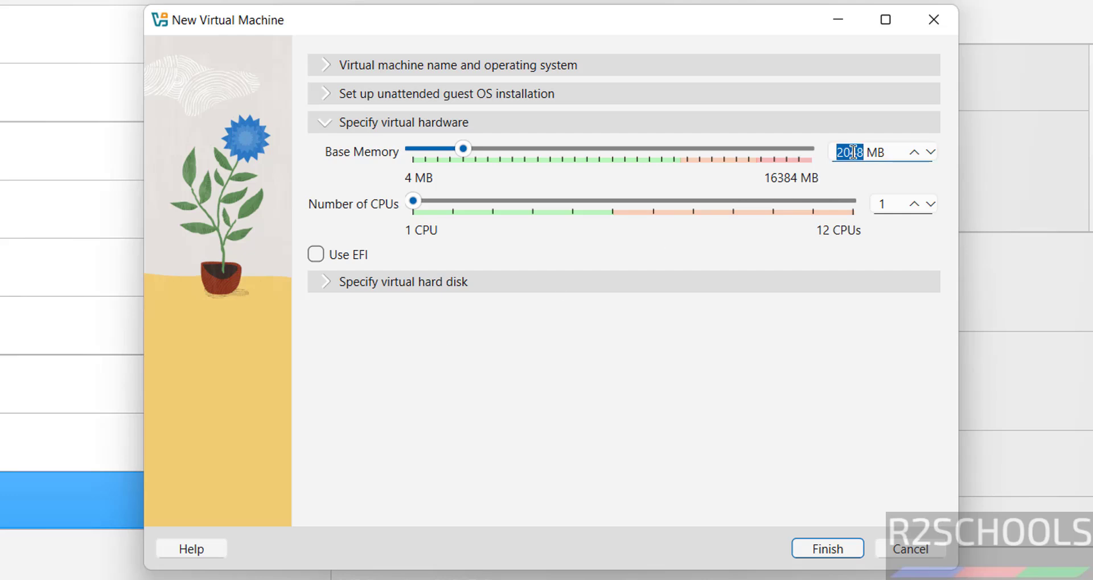
pyautogui.write('4096')
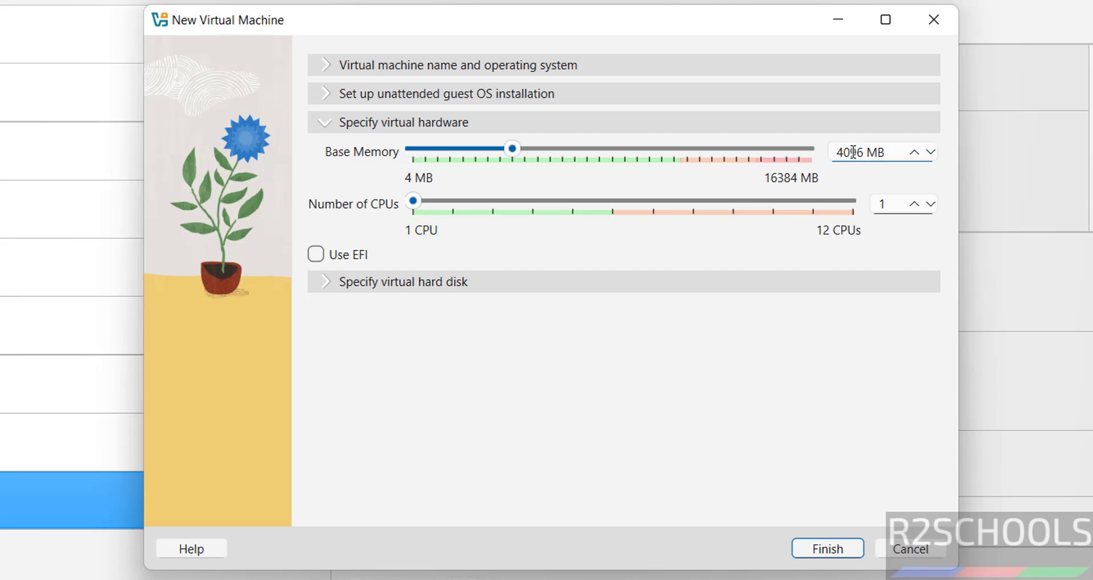
pyautogui.doubleClick(884, 205)
pyautogui.write('2')
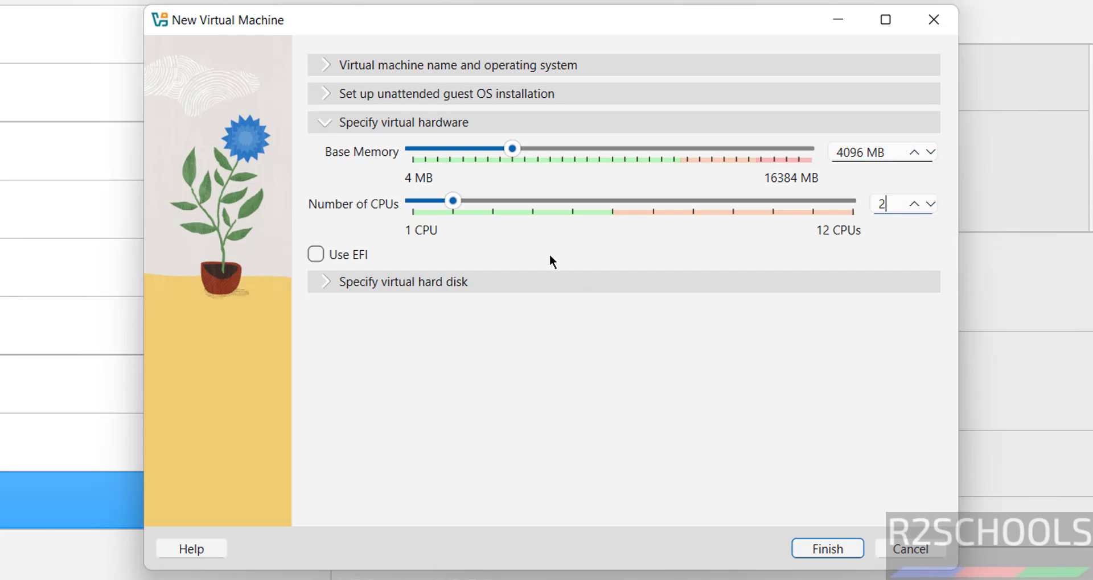
# - Size the new virtual hard disk at 50 GB
pyautogui.click(520, 282)
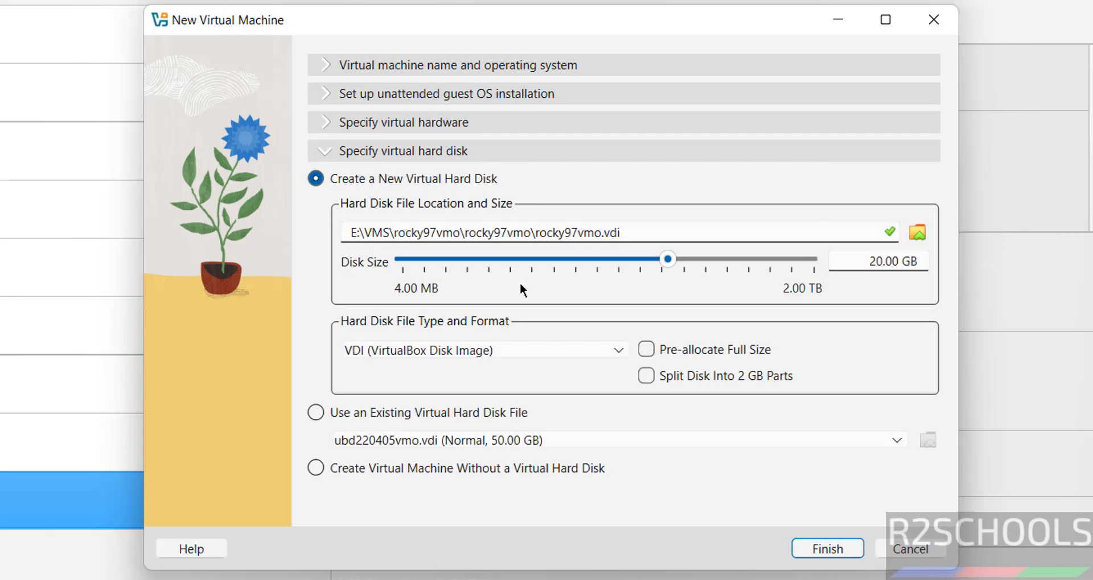
pyautogui.doubleClick(863, 261)
pyautogui.write('50')
# - Finish creating the rocky97vmo machine with the chosen settings
pyautogui.click(820, 550)
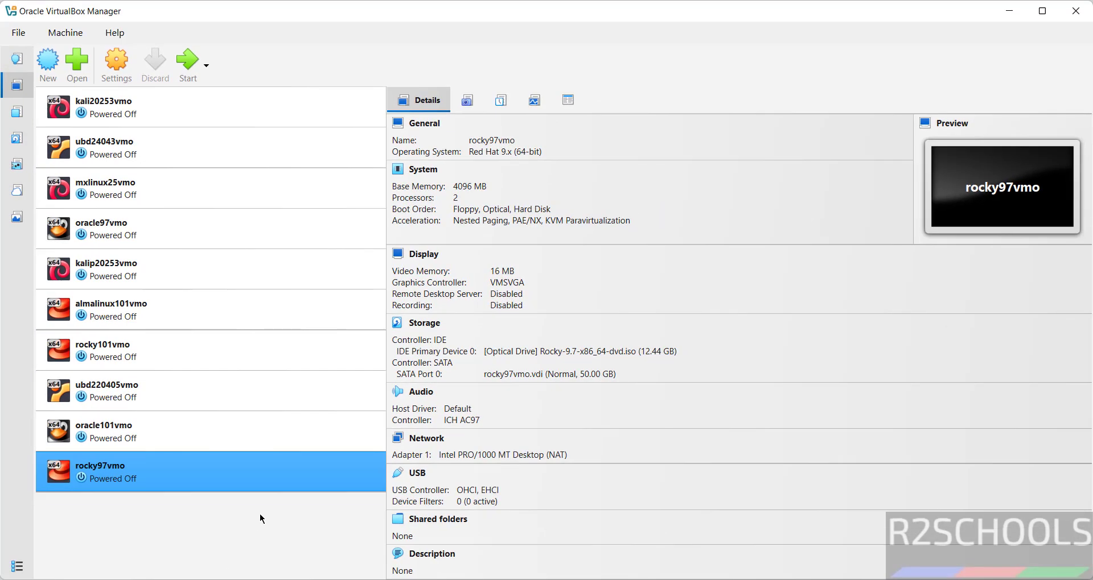
pyautogui.rightClick(172, 481)
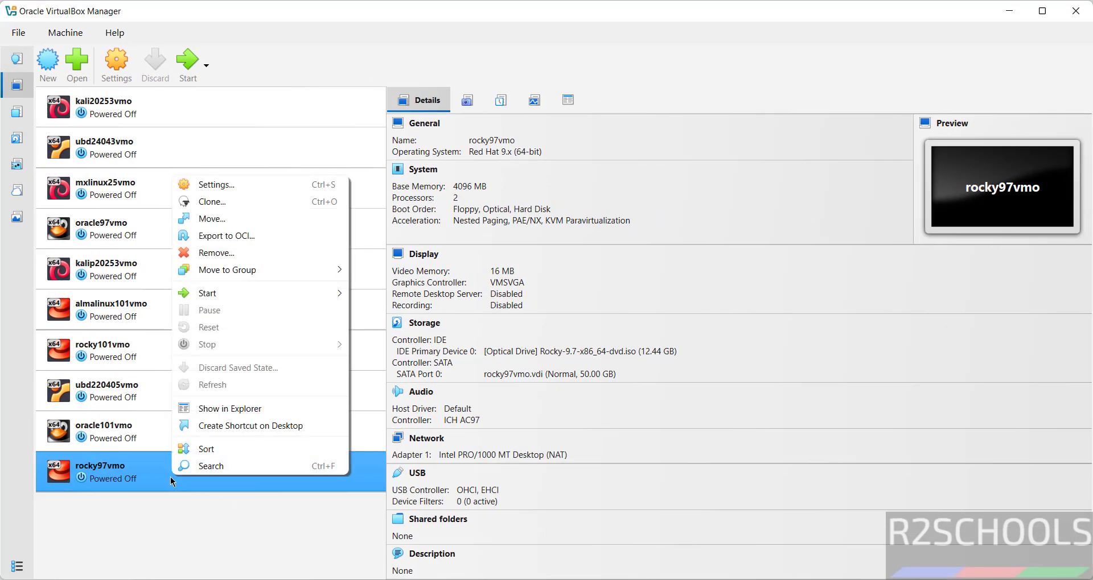
pyautogui.click(180, 522)
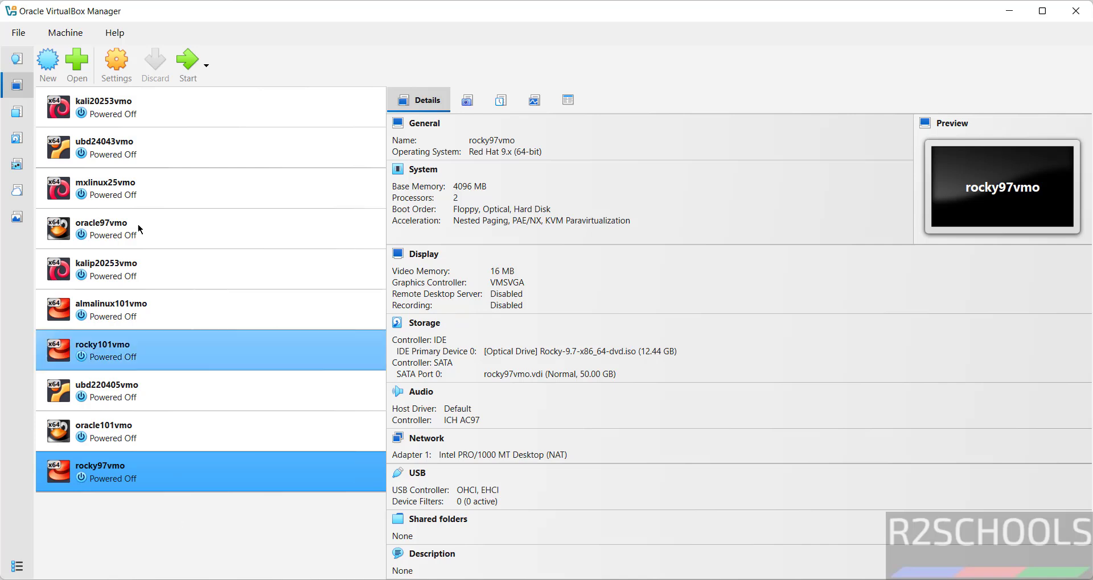
# - Set rocky97vmo's System pointing device to USB Tablet and save the settings
pyautogui.rightClick(192, 478)
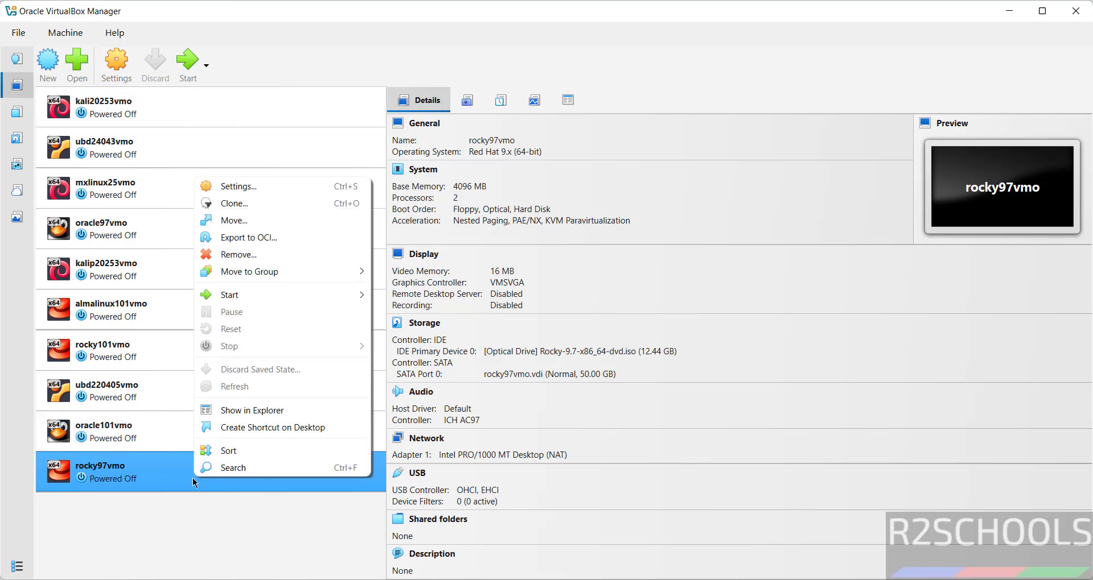
pyautogui.click(296, 187)
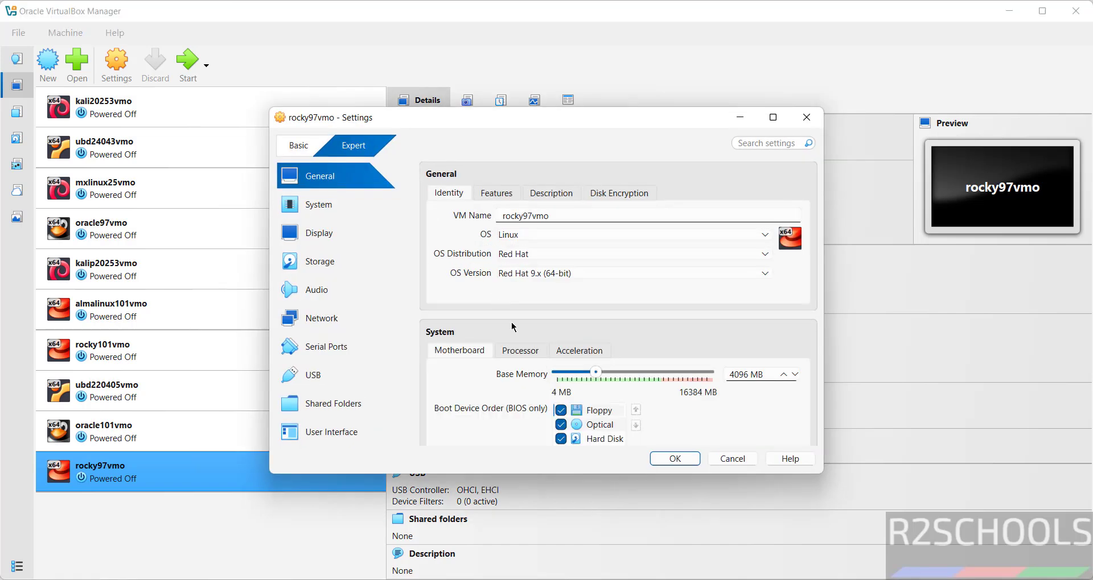
pyautogui.click(334, 208)
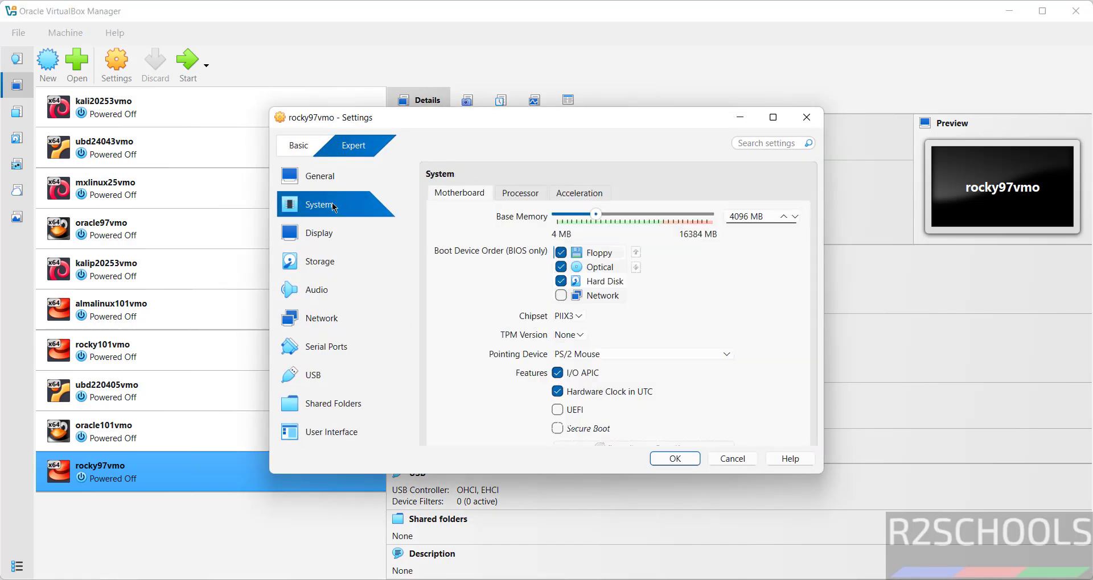
pyautogui.click(606, 360)
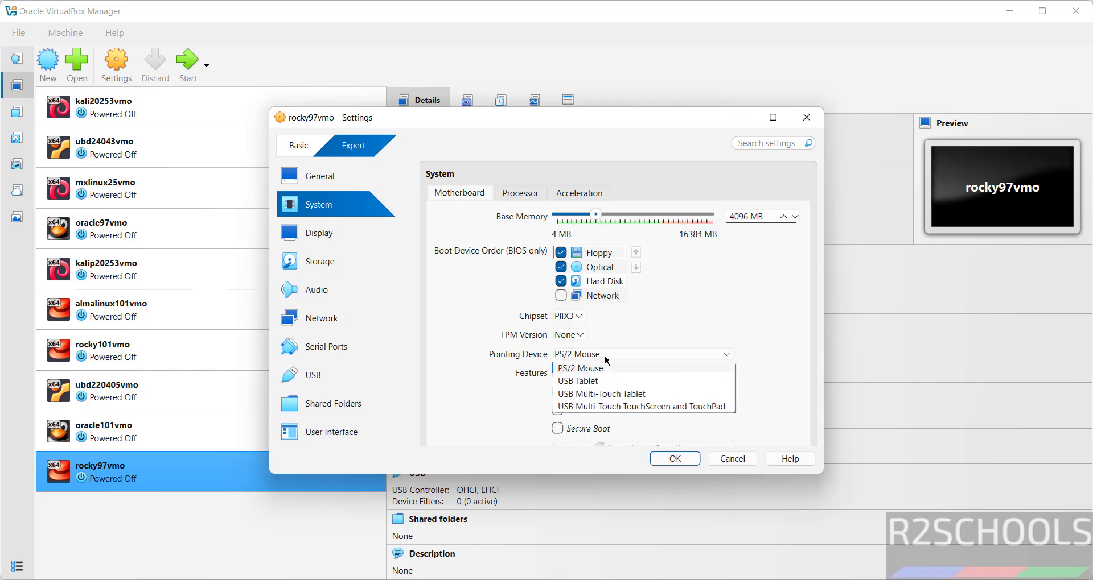
pyautogui.click(596, 381)
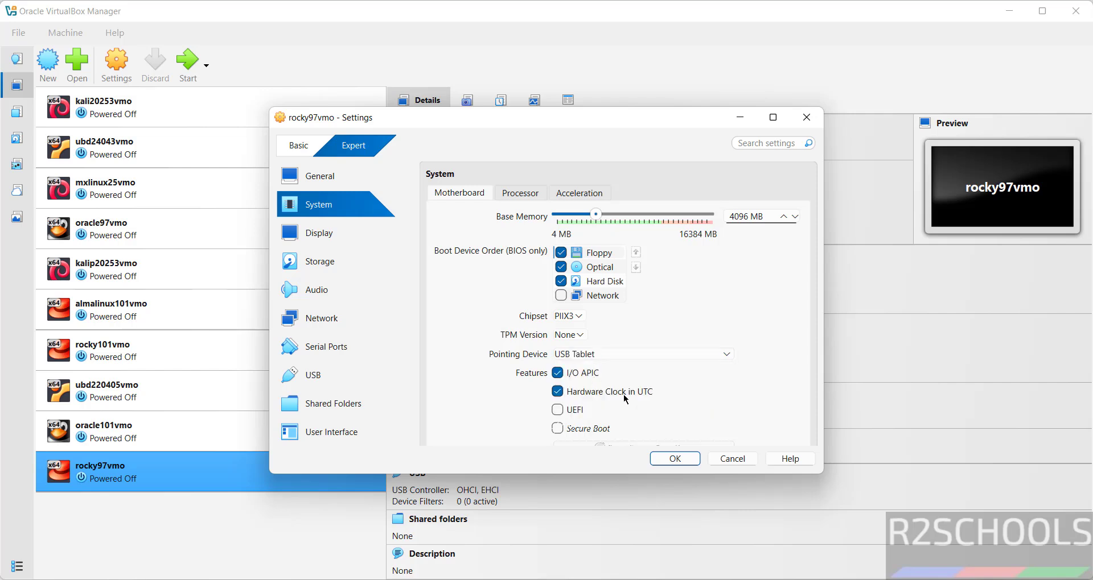
pyautogui.click(676, 460)
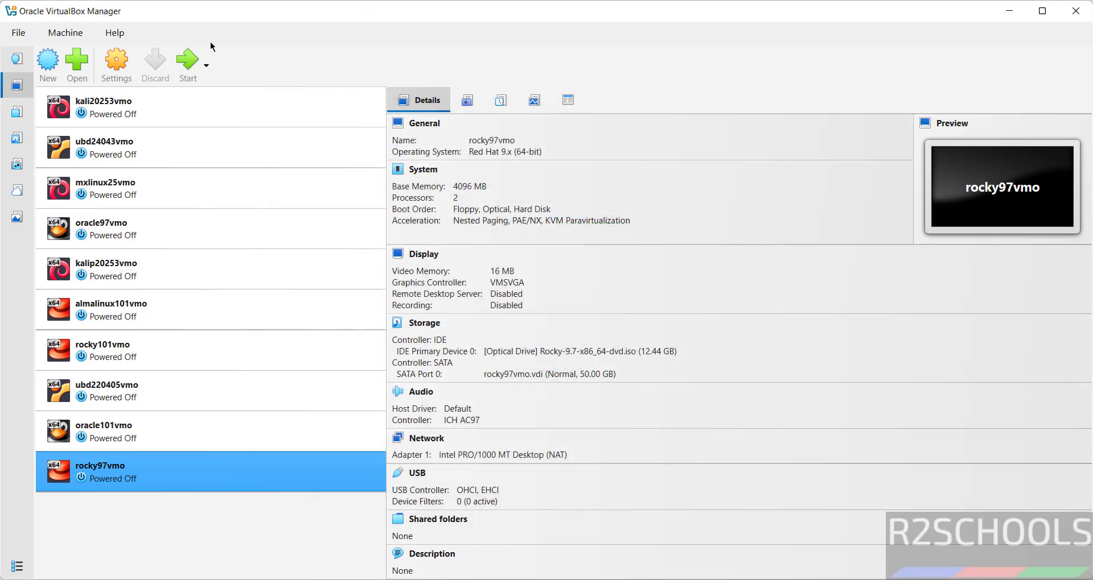
# - Start rocky97vmo with GUI via Machine > Start and maximize its window
pyautogui.rightClick(121, 467)
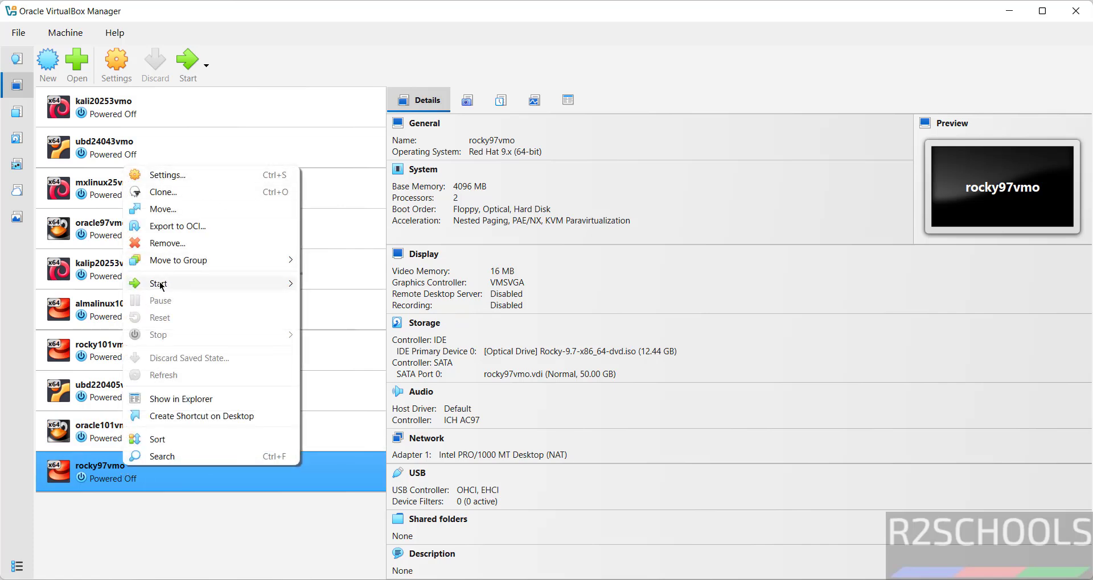
pyautogui.moveTo(297, 287)
pyautogui.click(329, 23)
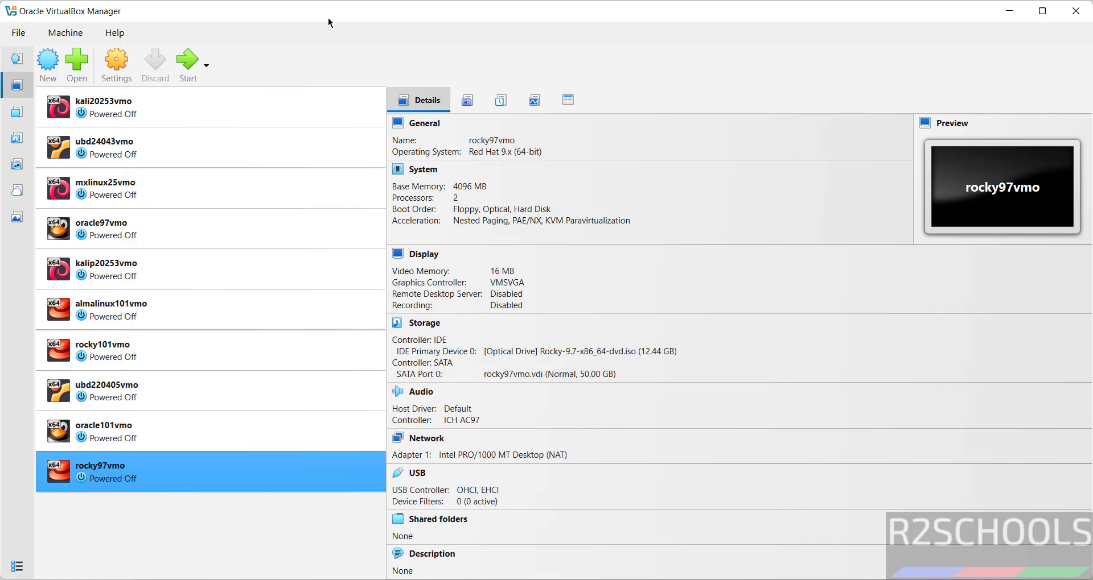
pyautogui.click(78, 34)
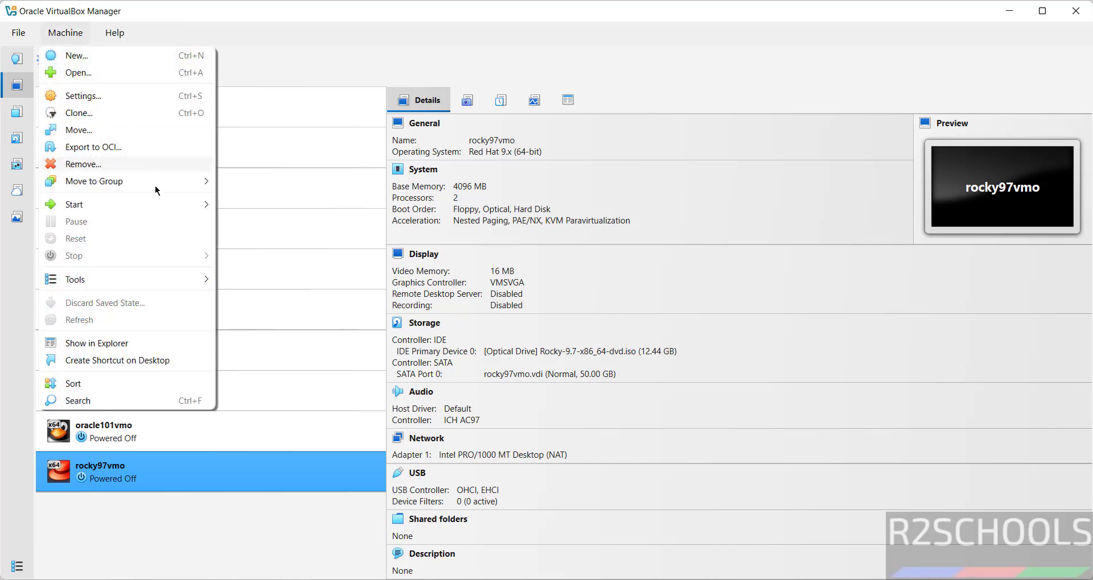
pyautogui.moveTo(148, 212)
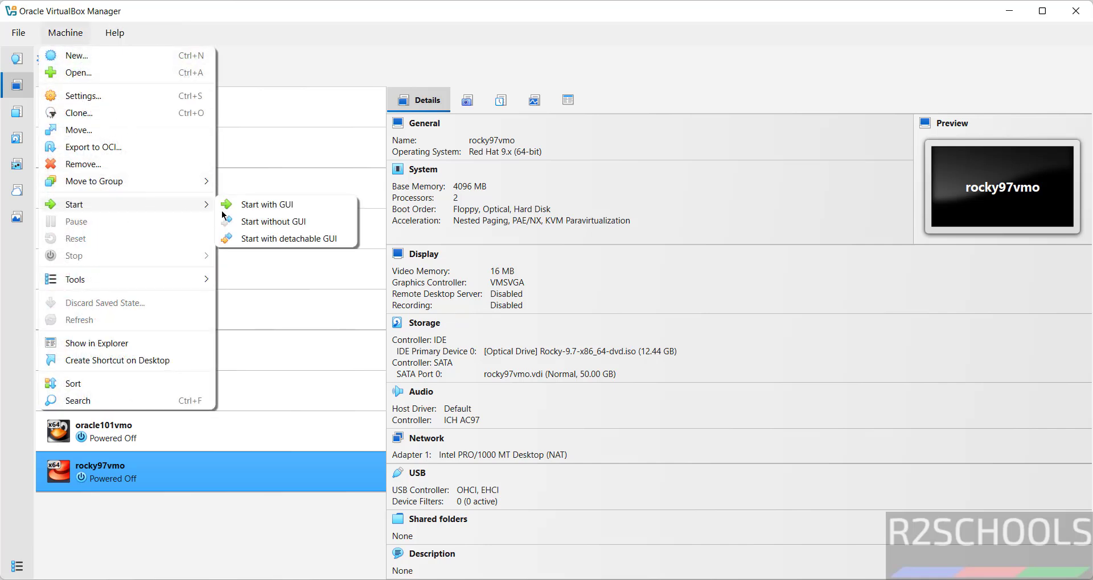
pyautogui.click(268, 209)
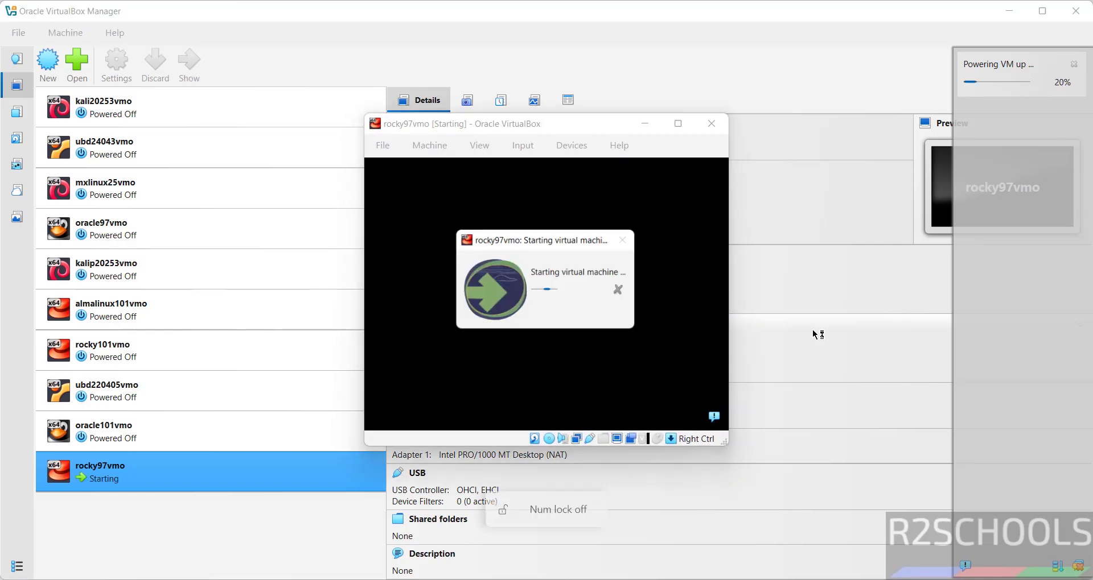
pyautogui.click(677, 125)
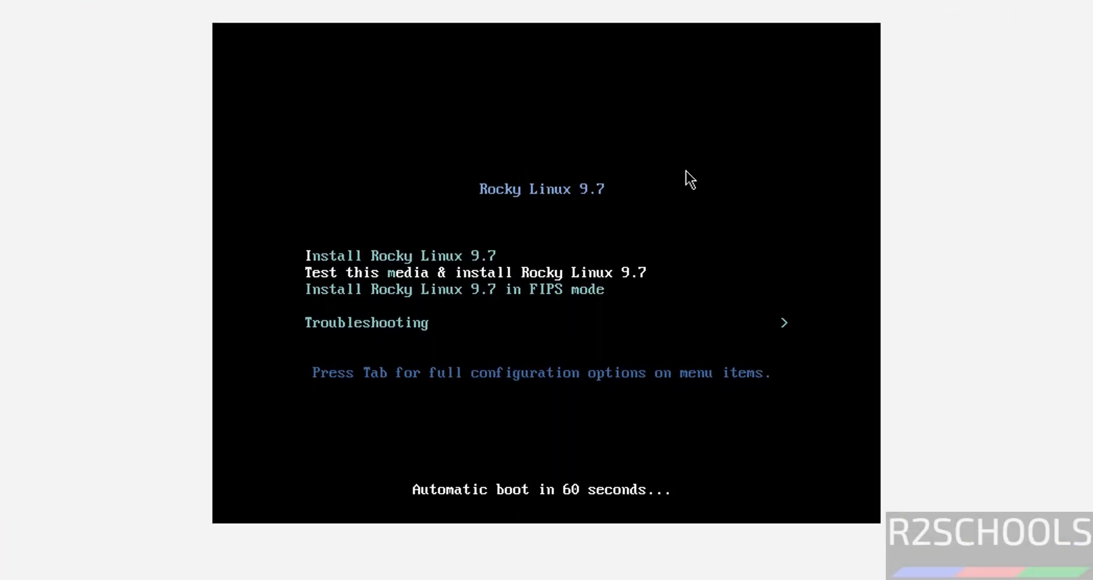
# - Boot the 'Install Rocky Linux 9.7' entry and choose English as the installation language
pyautogui.press('Up')
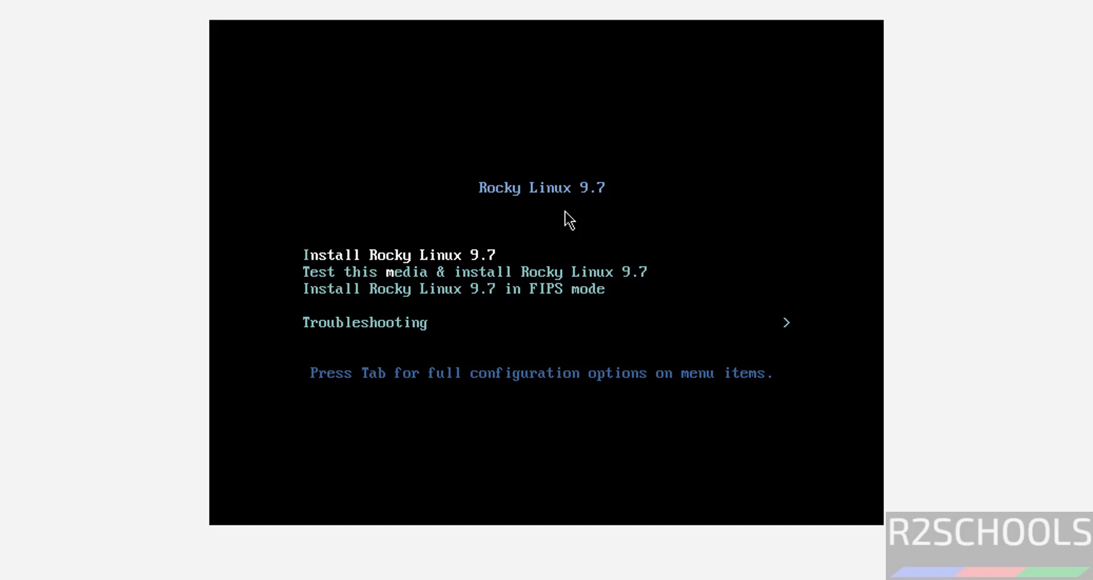
pyautogui.press('Return')
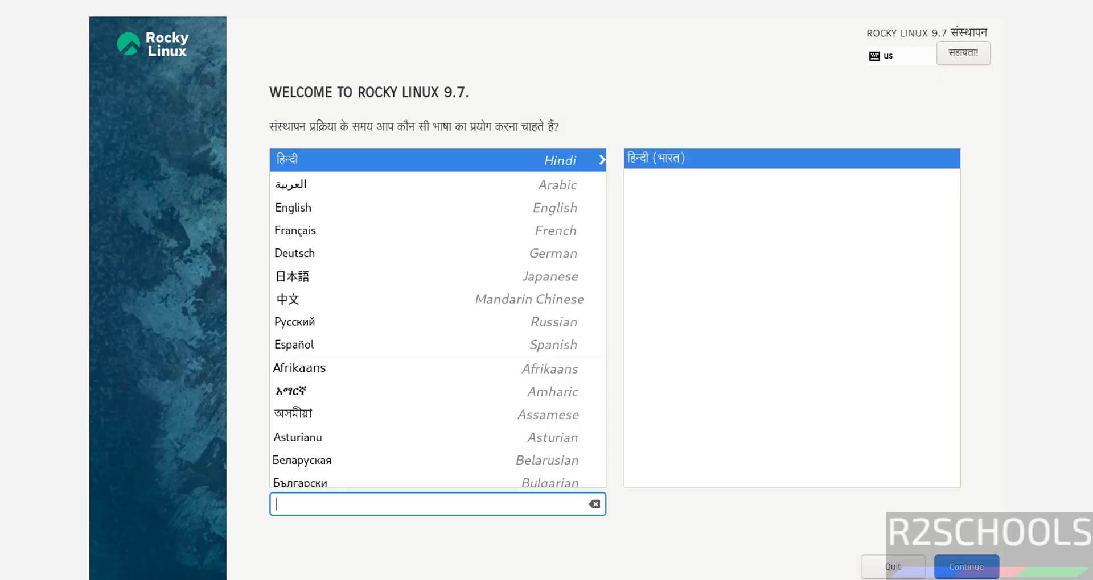
pyautogui.click(313, 201)
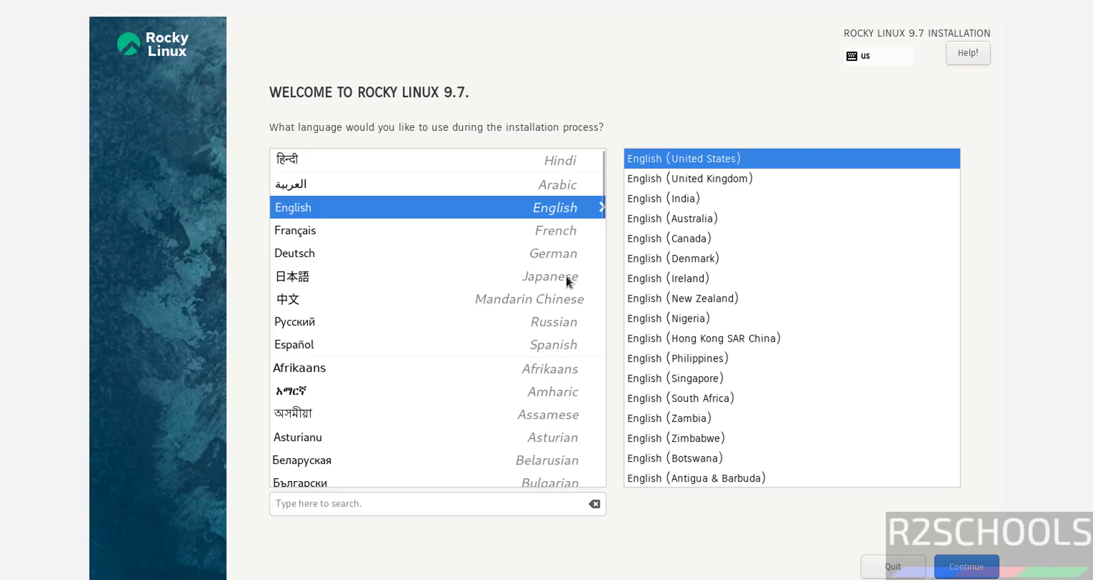
pyautogui.click(965, 567)
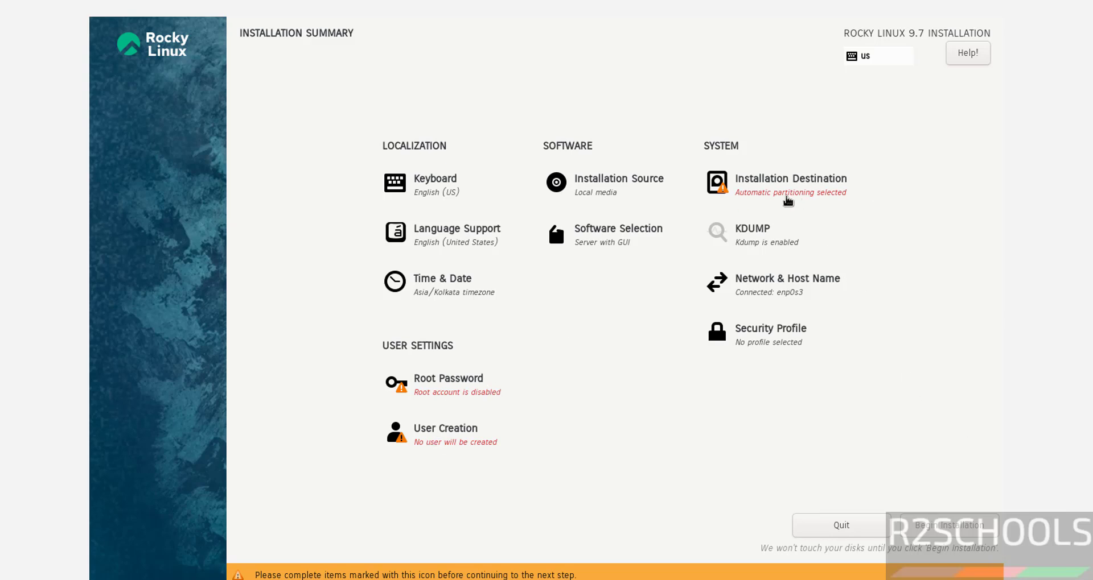
# - Keep the 50 GiB ATA VBOX HARDDISK with automatic partitioning as the installation destination
pyautogui.click(762, 199)
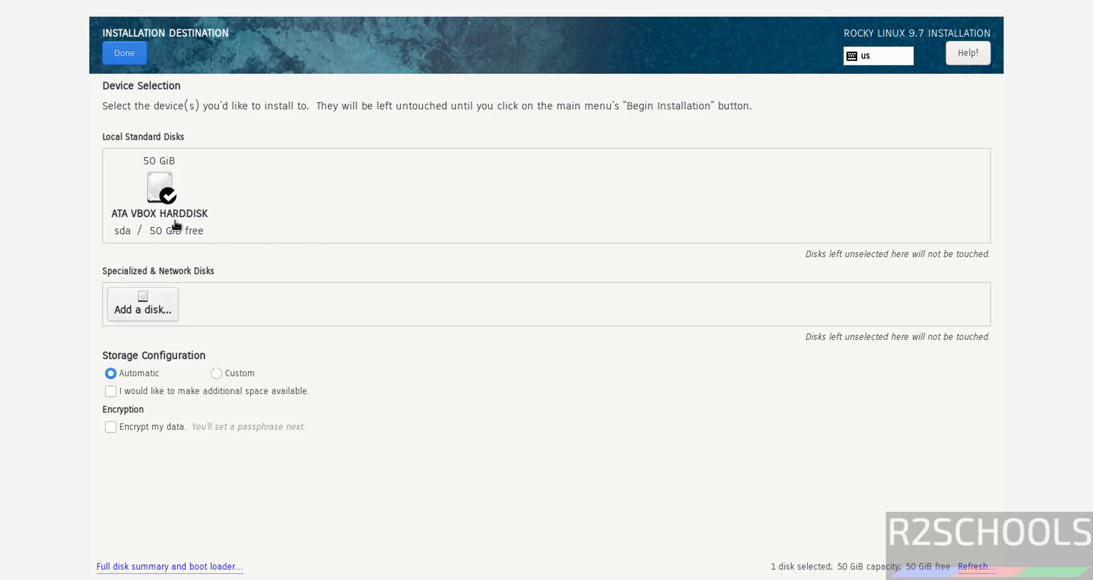
pyautogui.click(127, 53)
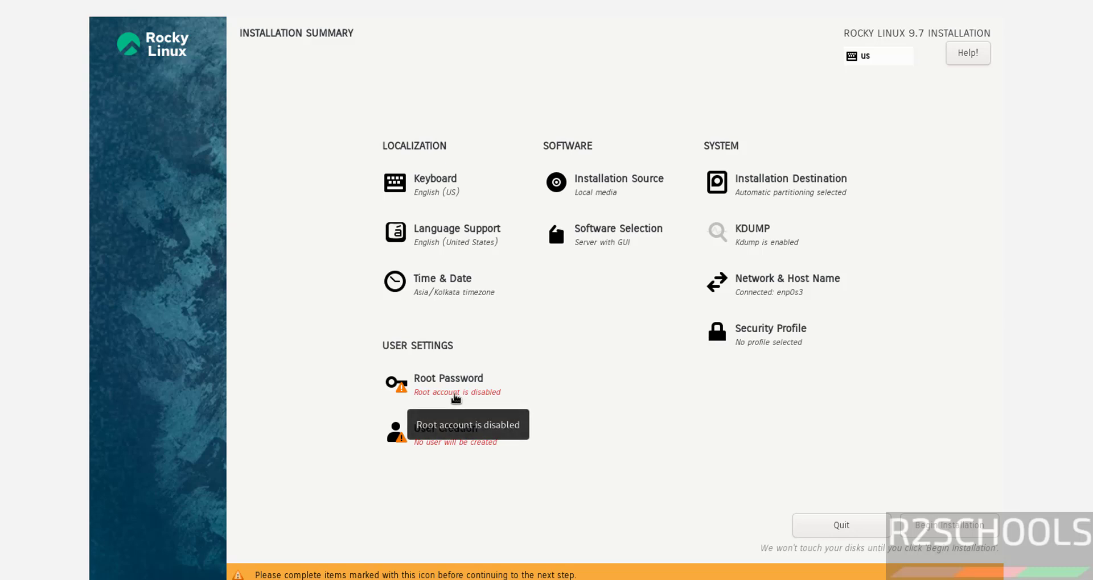
pyautogui.click(456, 399)
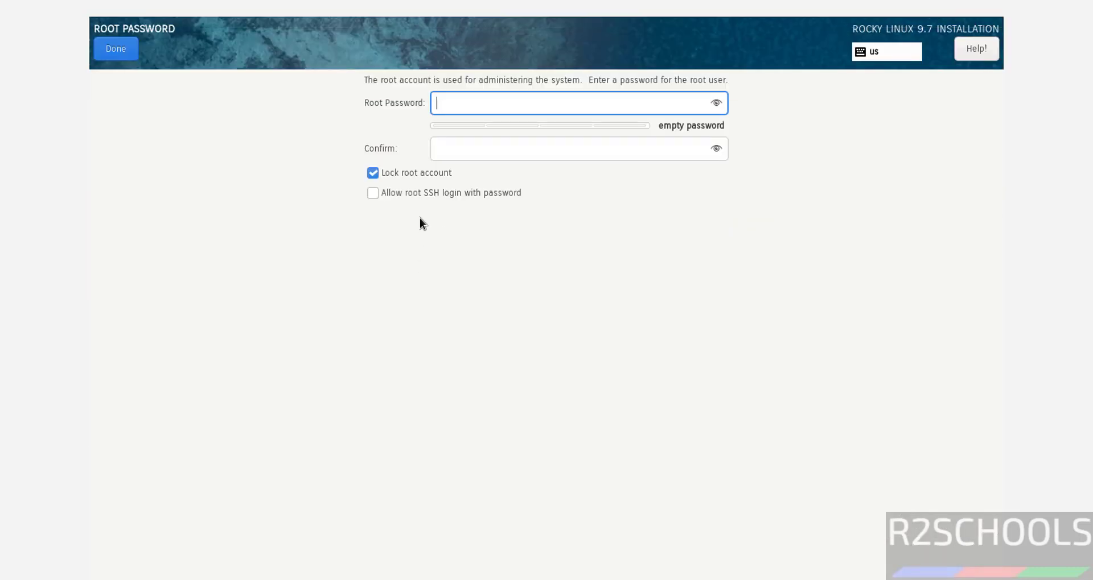
# - Unlock the root account, set and confirm a root password, and allow root SSH login with password
pyautogui.click(372, 173)
pyautogui.write('r2schools')
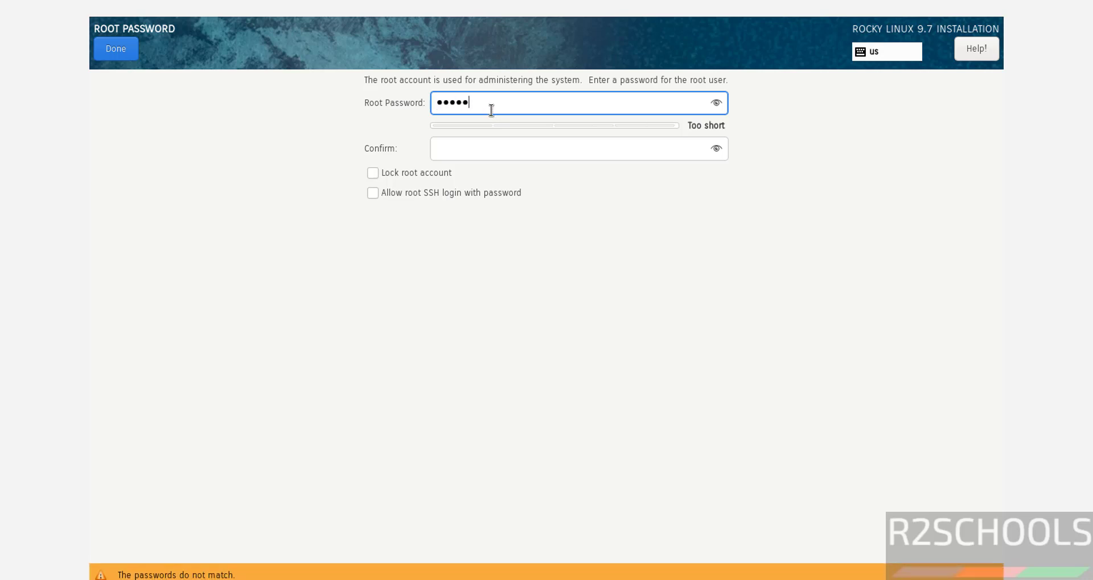
pyautogui.press('Tab')
pyautogui.write('r2sc')
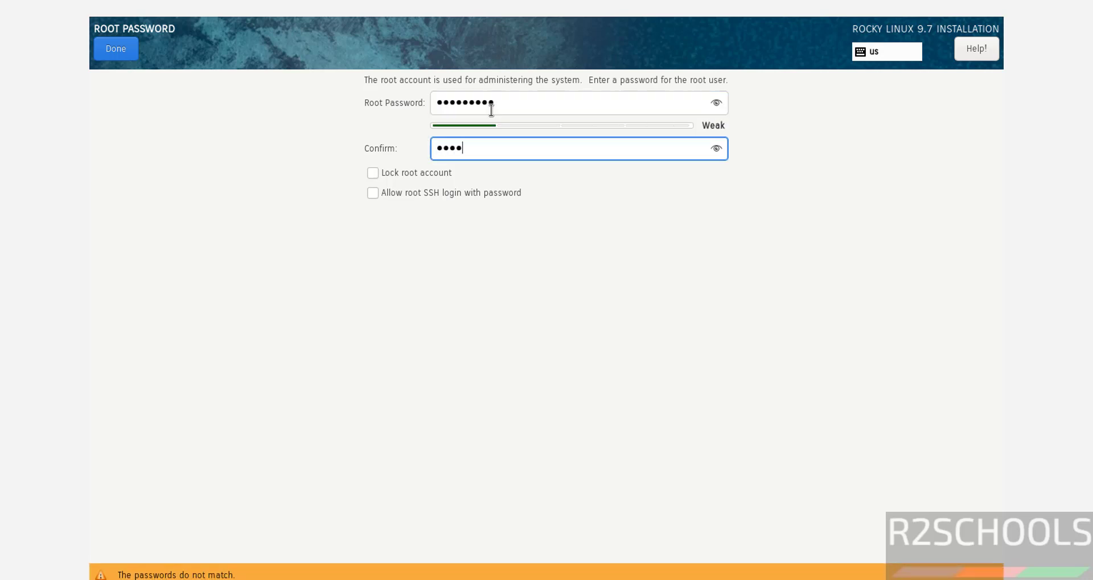
pyautogui.press('BackSpace')
pyautogui.press('BackSpace')
pyautogui.write('r2schools')
pyautogui.click(398, 199)
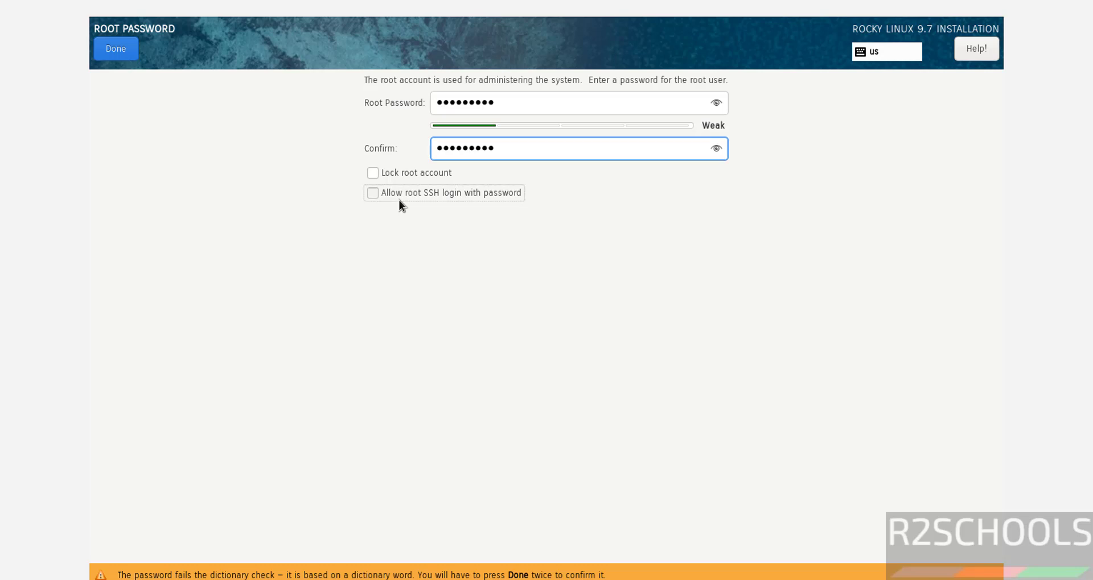
pyautogui.click(111, 50)
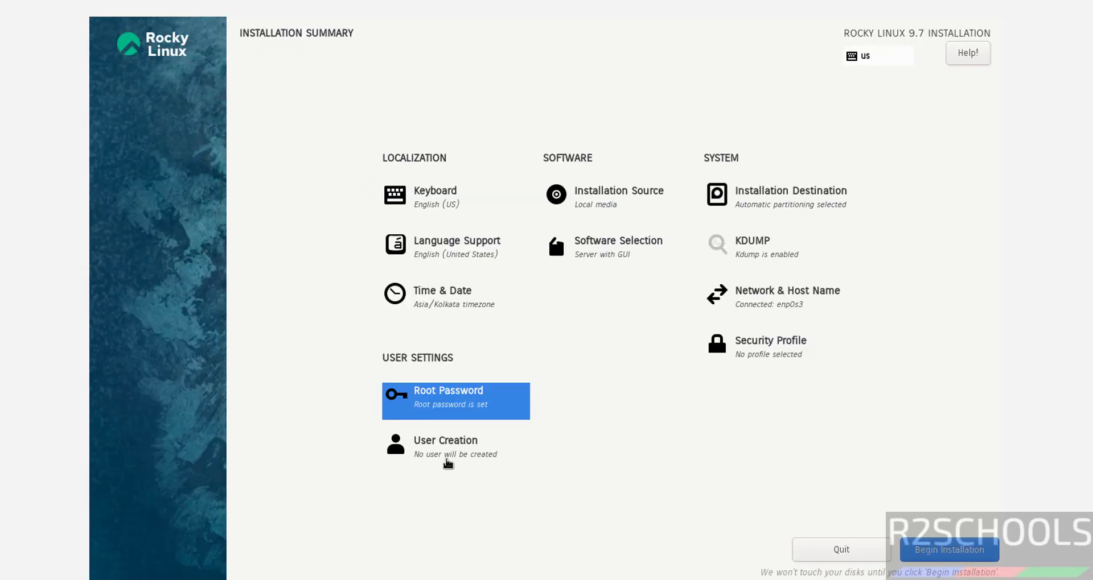
# - Create an administrator user with a full name and confirmed password, accepting the weak-password warning
pyautogui.click(448, 463)
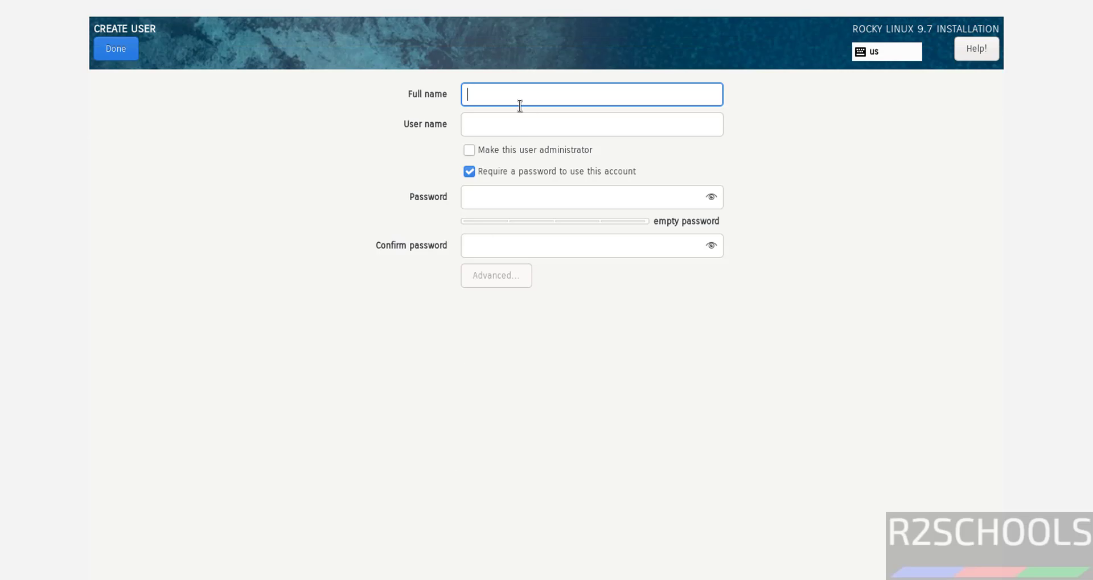
pyautogui.write('r2schools')
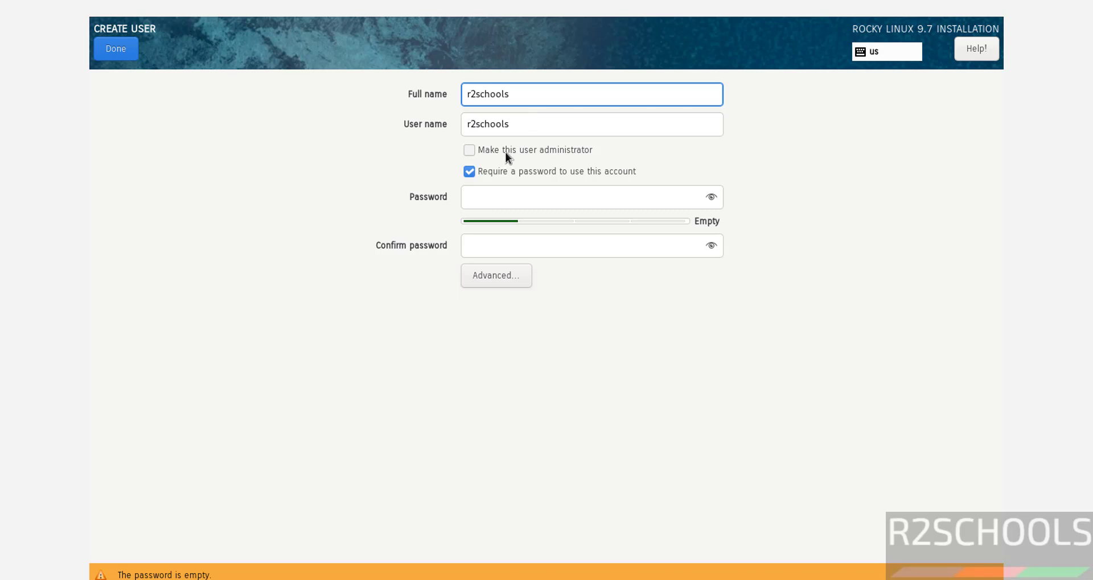
pyautogui.click(473, 152)
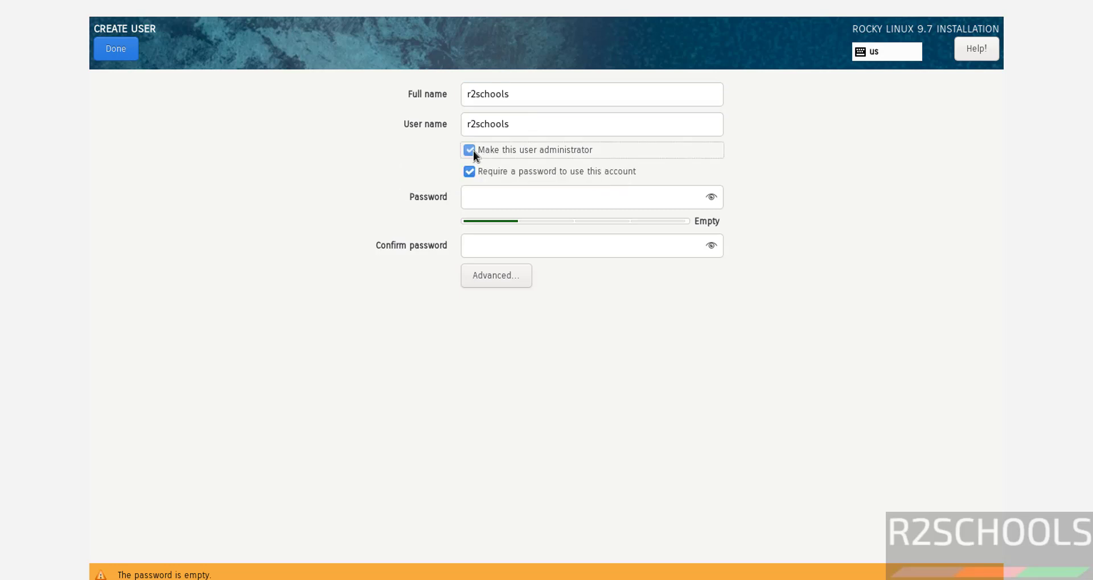
pyautogui.click(502, 199)
pyautogui.write('admin')
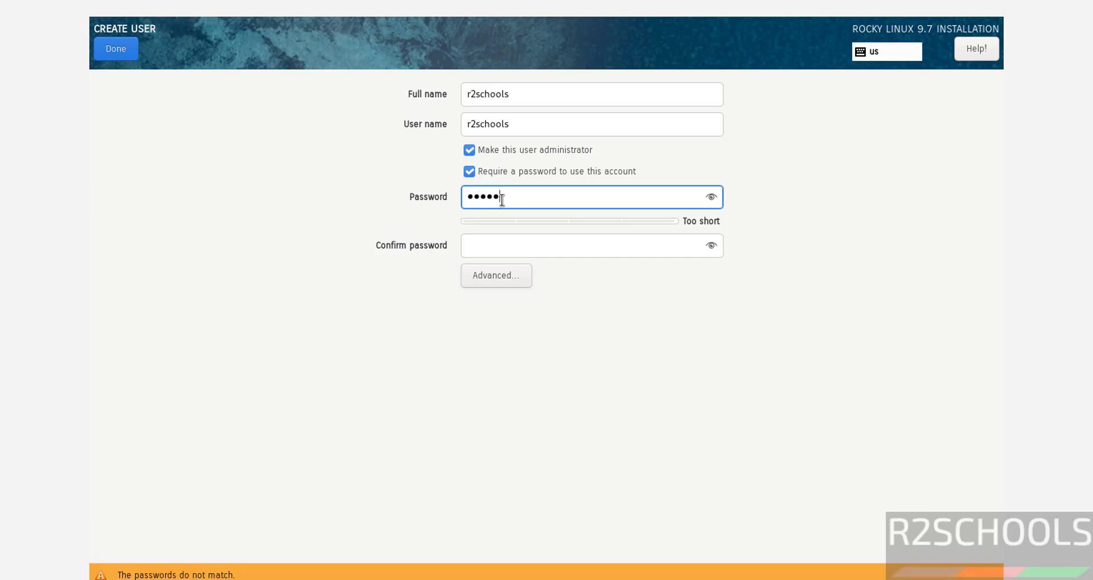
pyautogui.write('@123')
pyautogui.press('Tab')
pyautogui.write('admi')
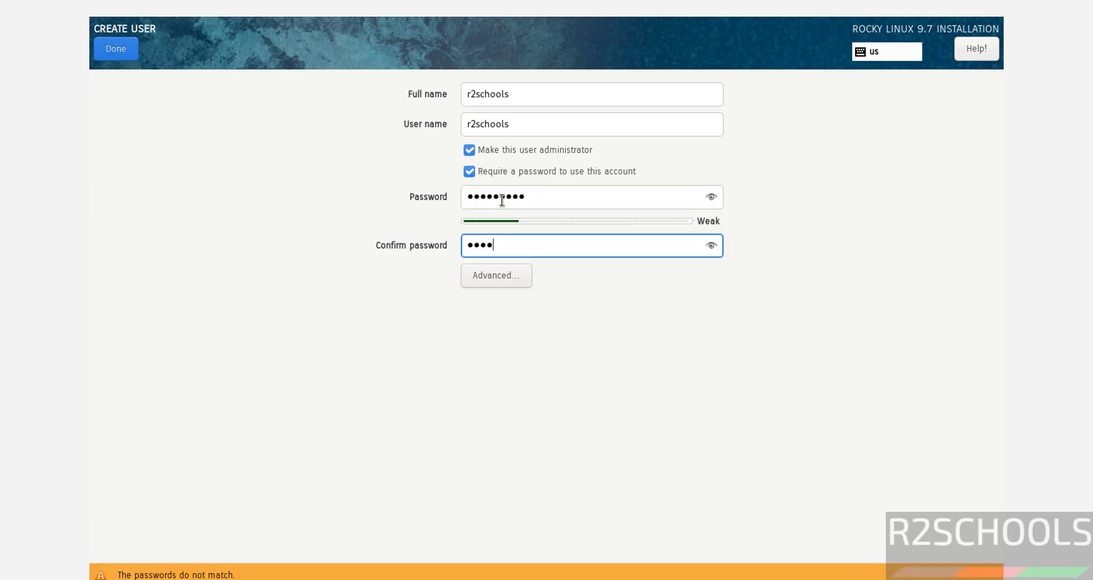
pyautogui.write('n@123')
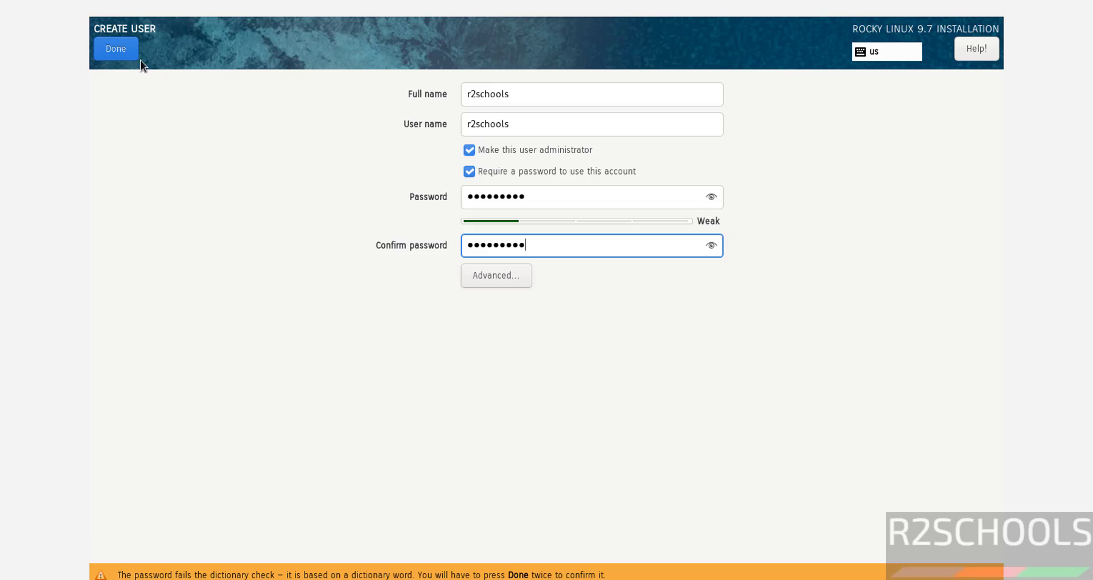
pyautogui.click(117, 50)
pyautogui.click(117, 50)
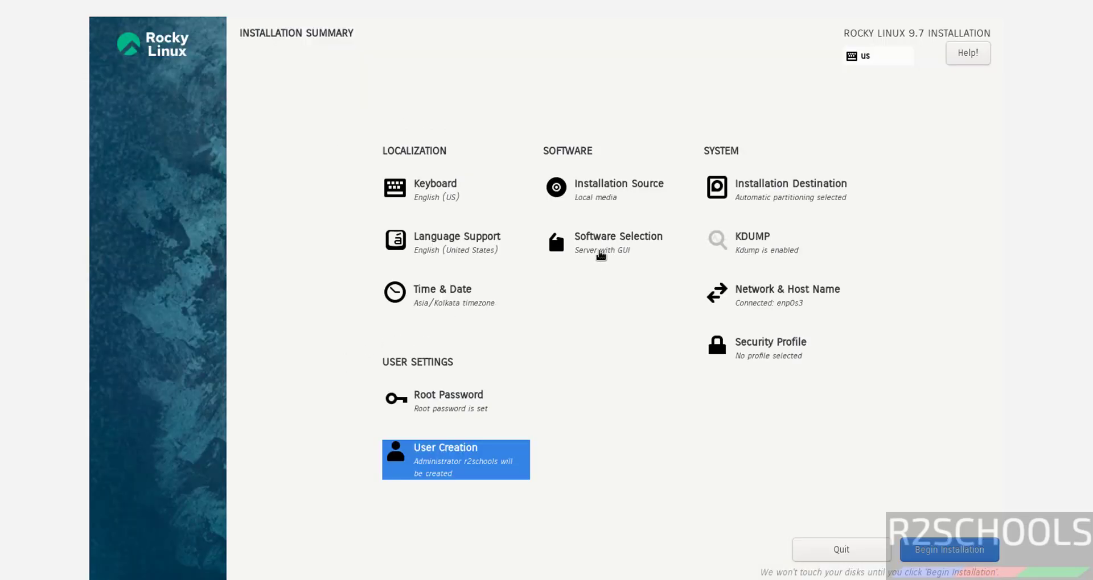
pyautogui.click(600, 255)
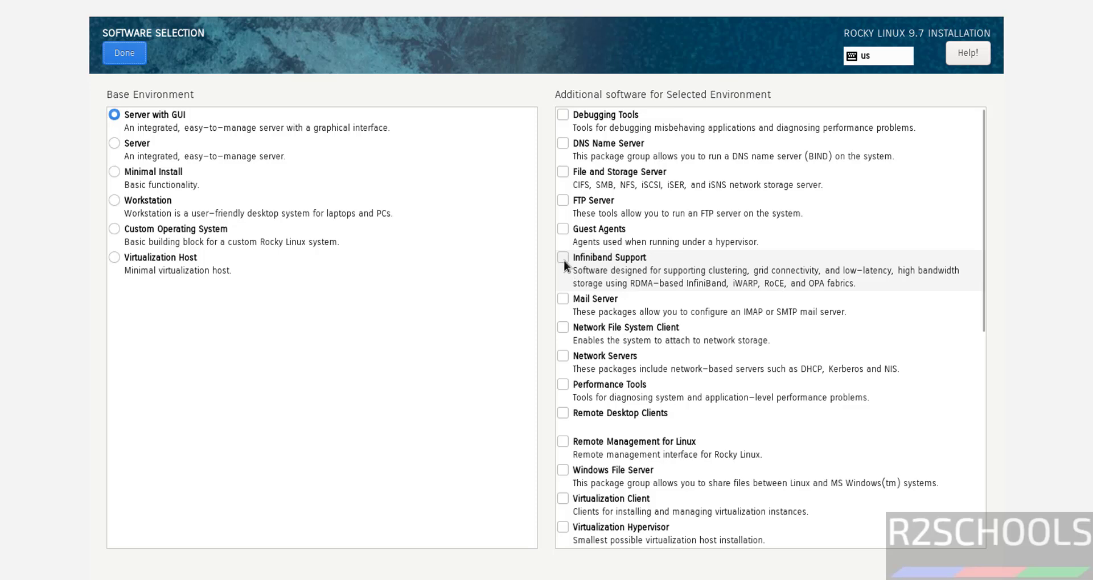
# - Select Server with GUI with the Mail Server and DNS Name Server add-ons, after trying other environments
pyautogui.click(563, 300)
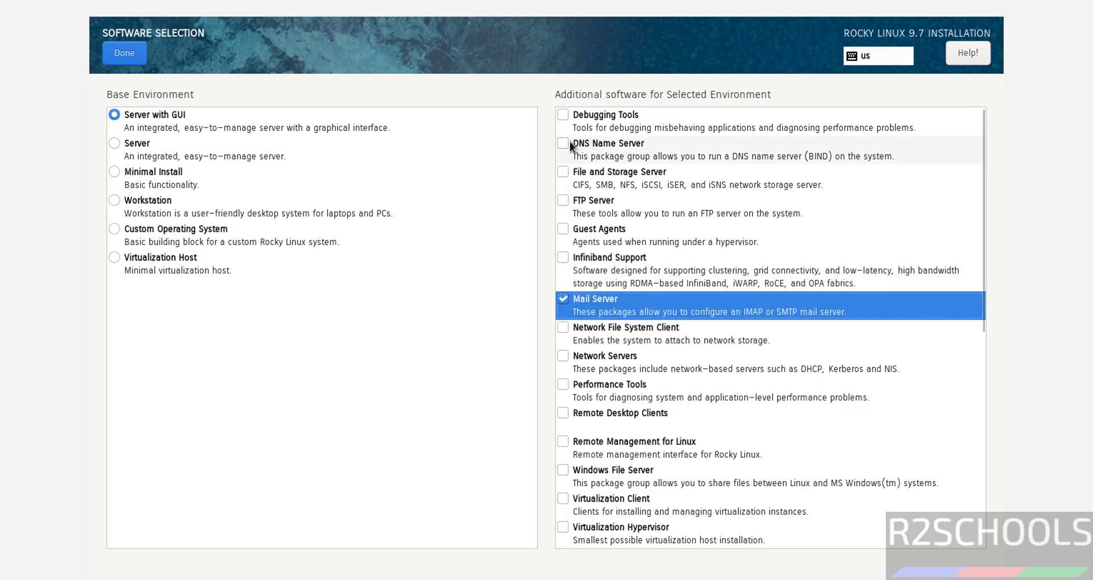
pyautogui.click(563, 143)
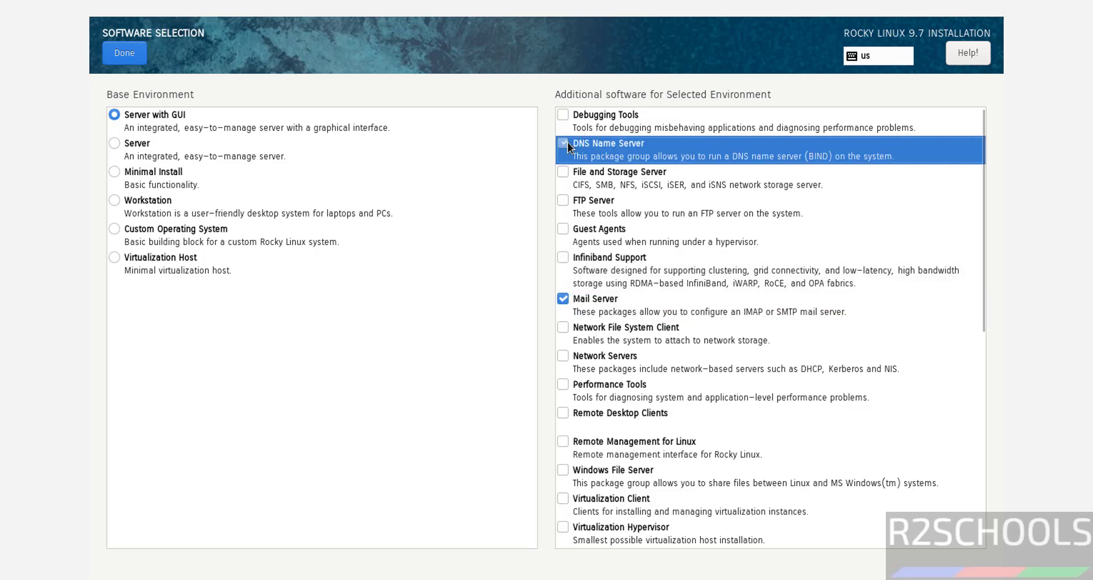
pyautogui.click(136, 145)
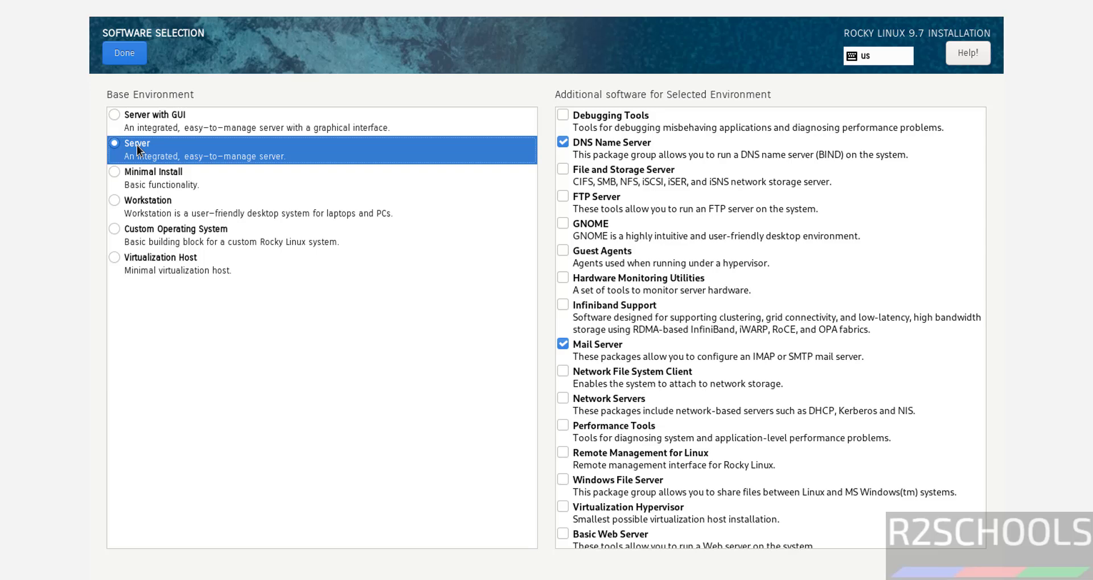
pyautogui.click(136, 176)
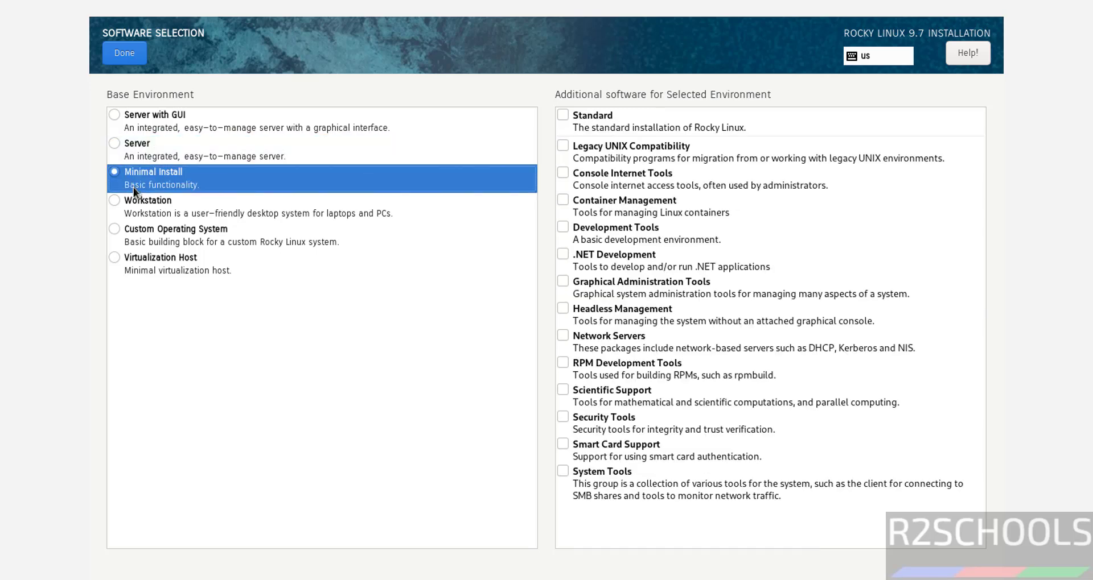
pyautogui.click(134, 206)
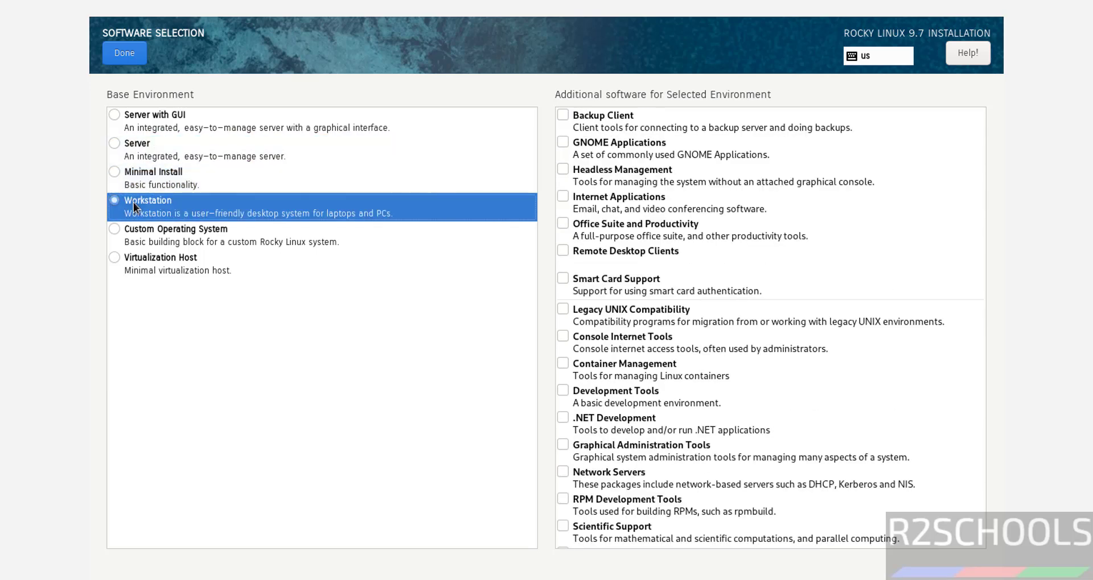
pyautogui.click(147, 117)
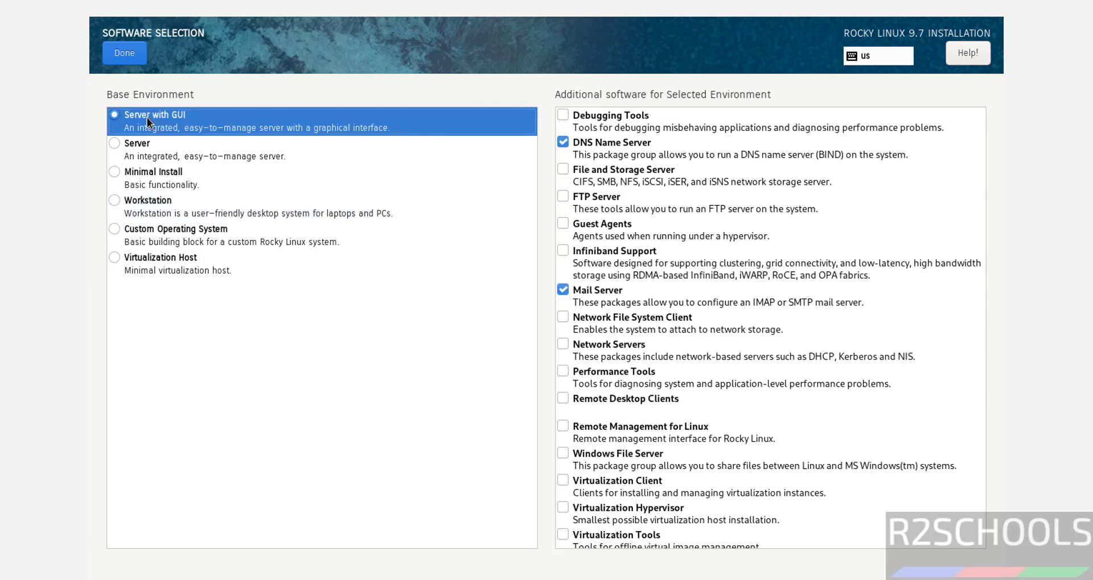
pyautogui.click(116, 53)
pyautogui.click(445, 307)
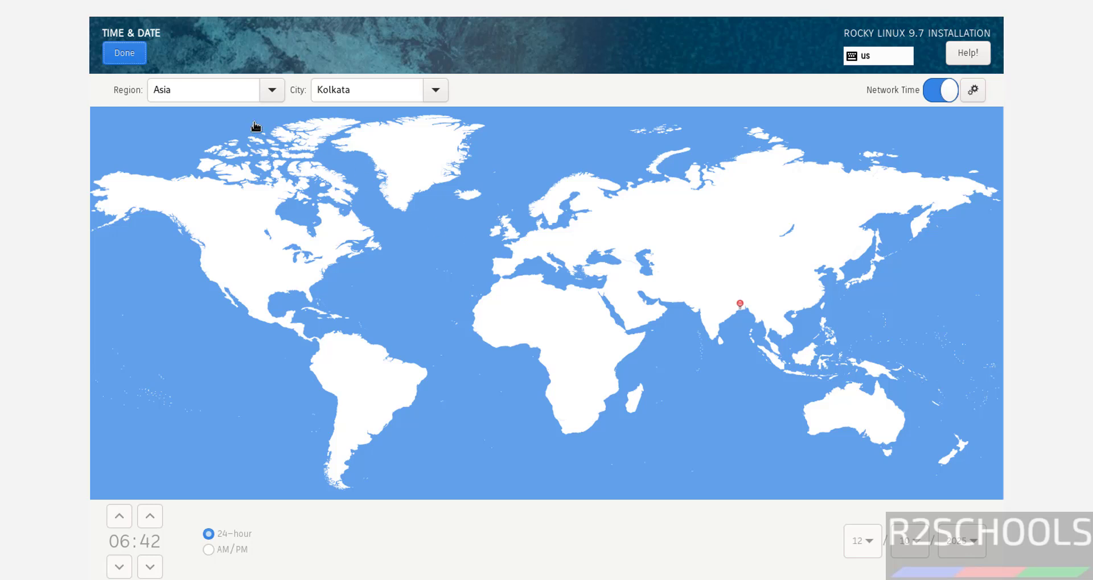
# - Keep the timezone at region Asia and city Kolkata, then return to the Installation Summary
pyautogui.click(273, 90)
pyautogui.click(436, 89)
pyautogui.click(435, 90)
pyautogui.click(585, 83)
pyautogui.click(132, 57)
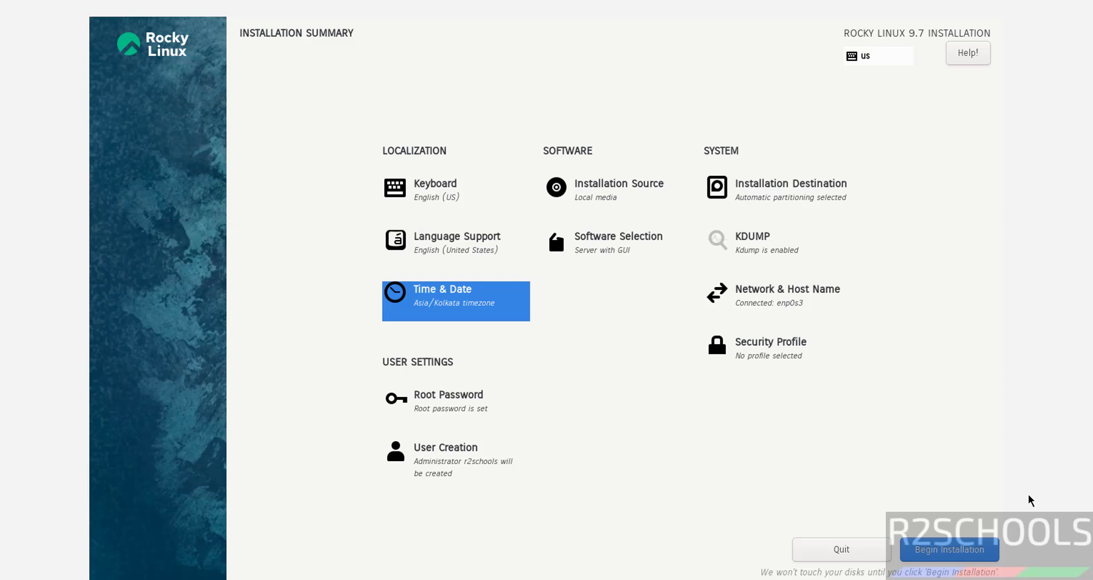
# - Begin the Rocky Linux installation and reboot into the new system once it completes
pyautogui.click(962, 550)
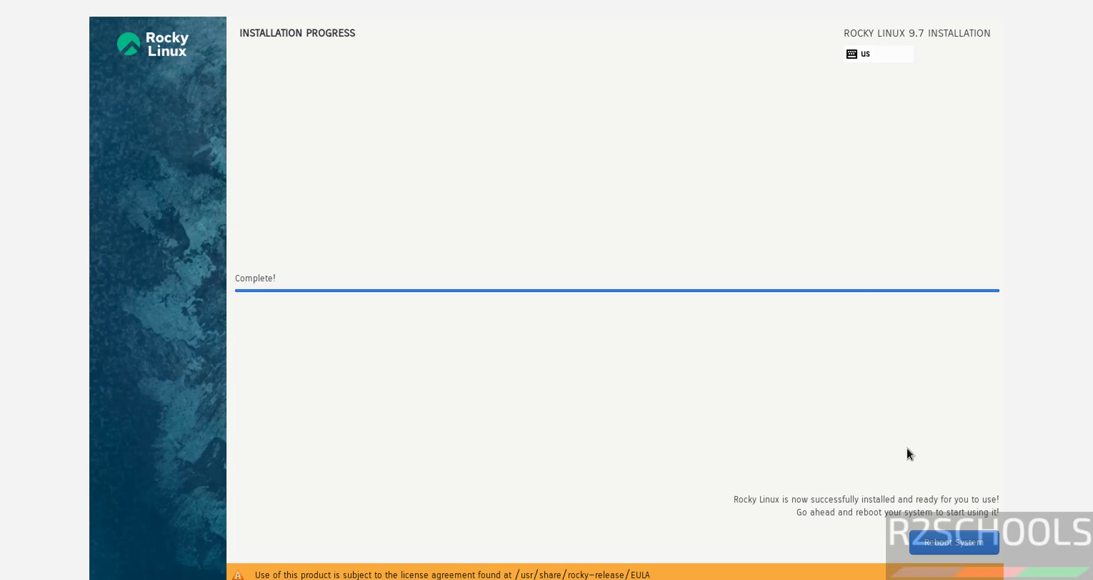
pyautogui.click(947, 547)
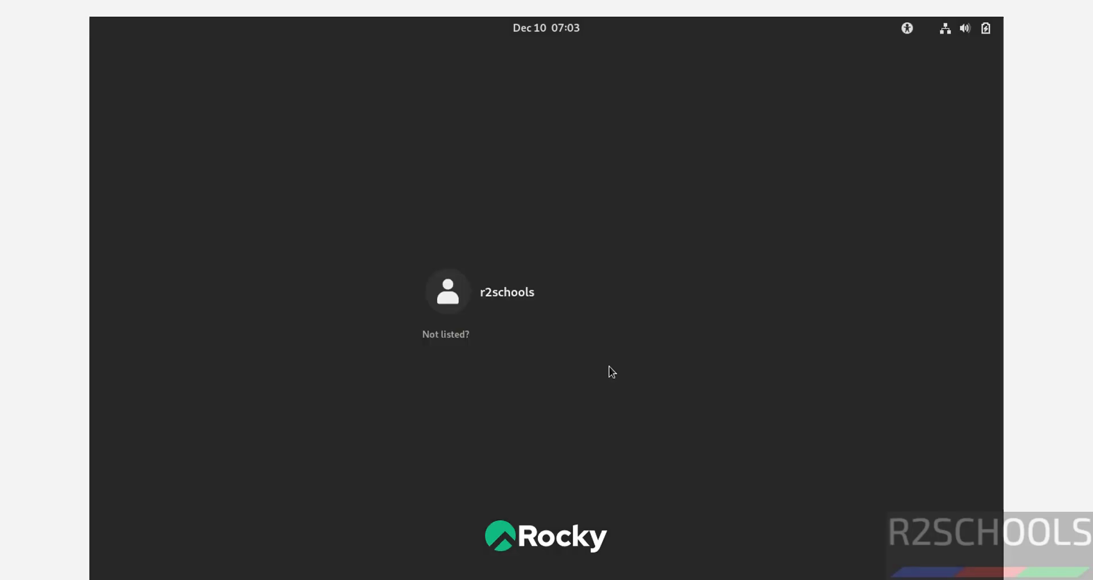
# - Log in as the new user with their password, skip the welcome tour, and launch Terminal
pyautogui.click(522, 295)
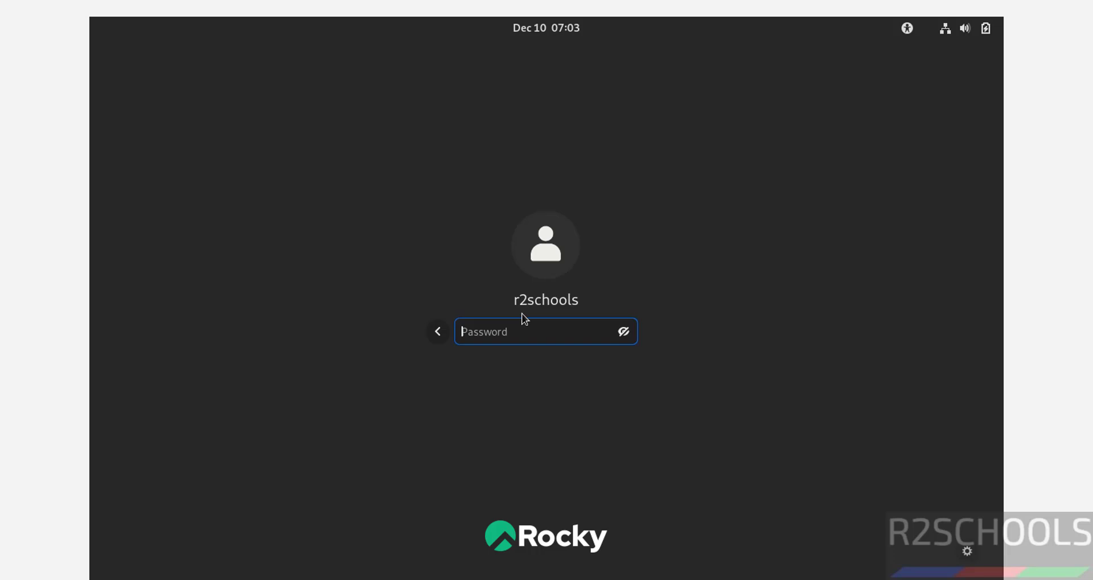
pyautogui.write('*********')
pyautogui.press('Return')
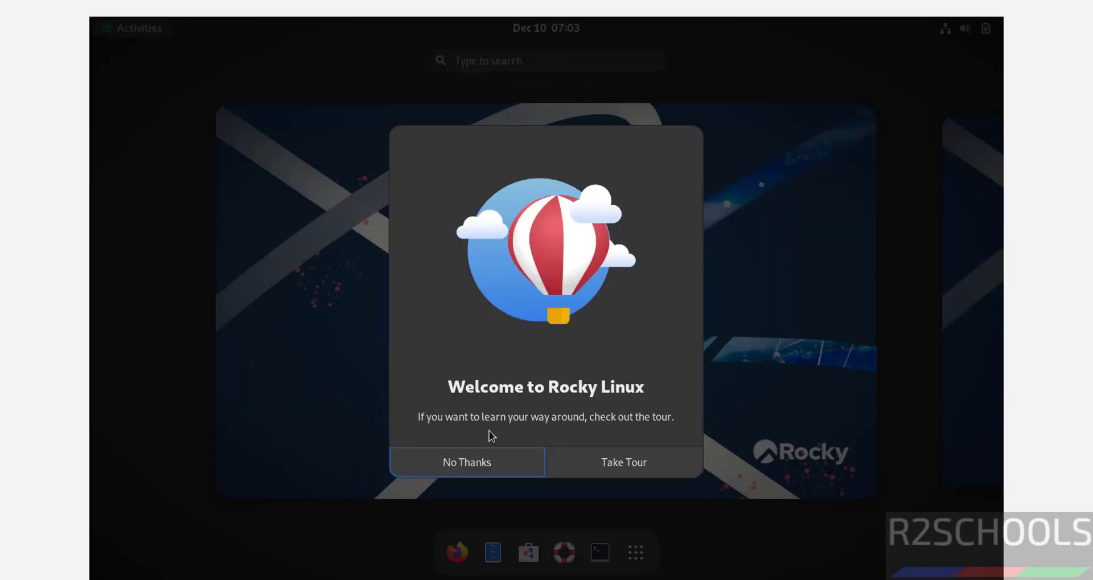
pyautogui.click(463, 463)
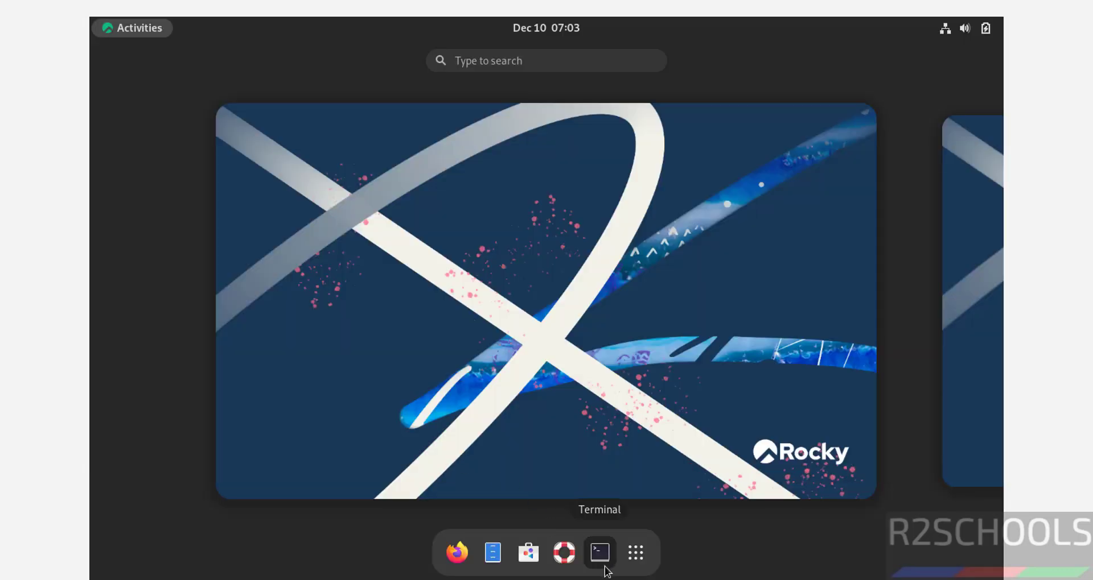
pyautogui.click(605, 565)
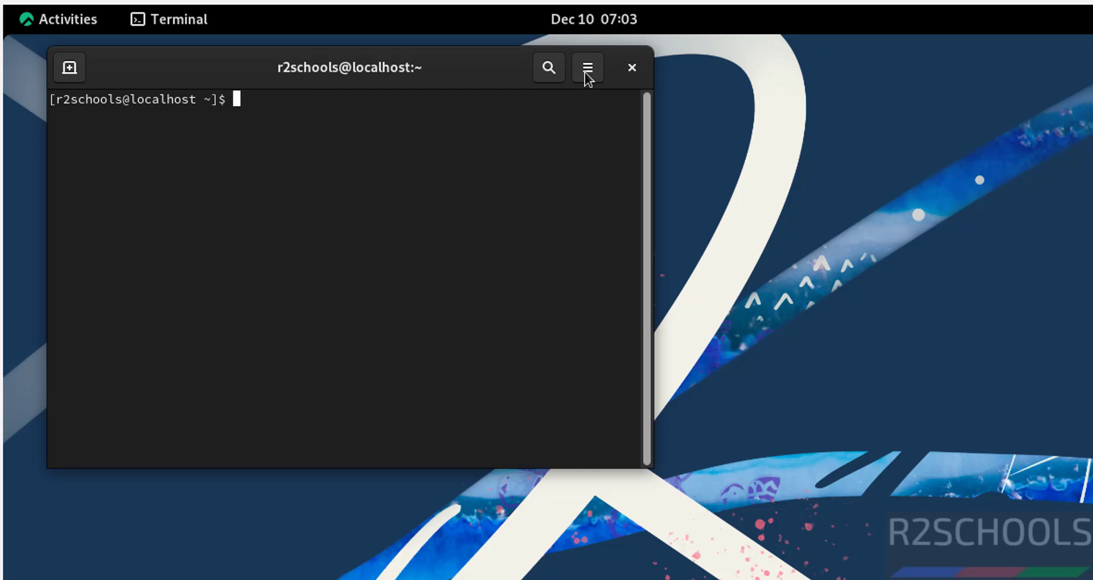
# - Give the Unnamed terminal profile a custom Monospace 14 font instead of size 12
pyautogui.click(586, 71)
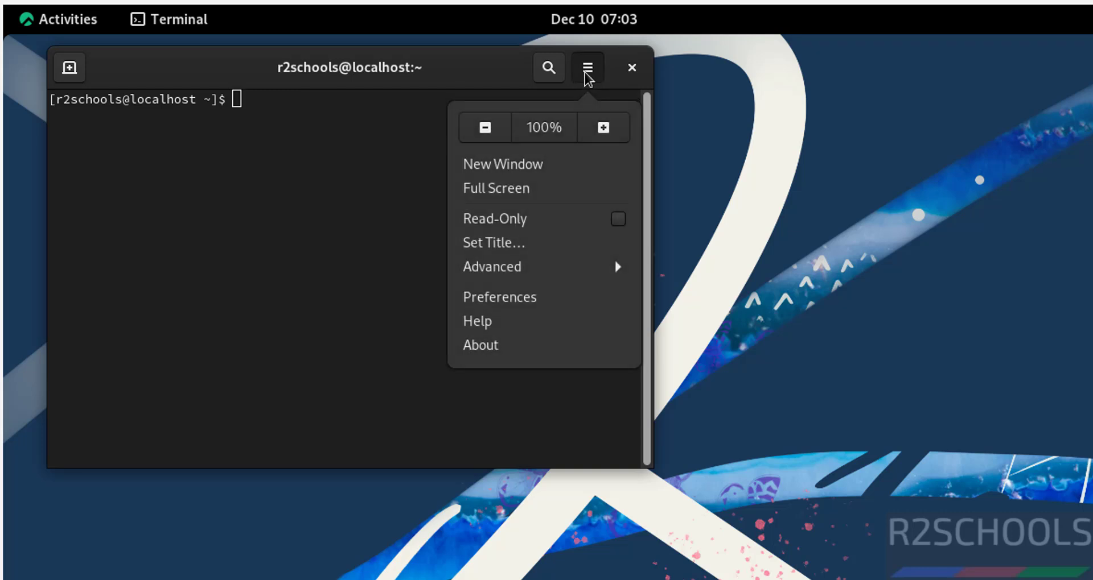
pyautogui.click(520, 300)
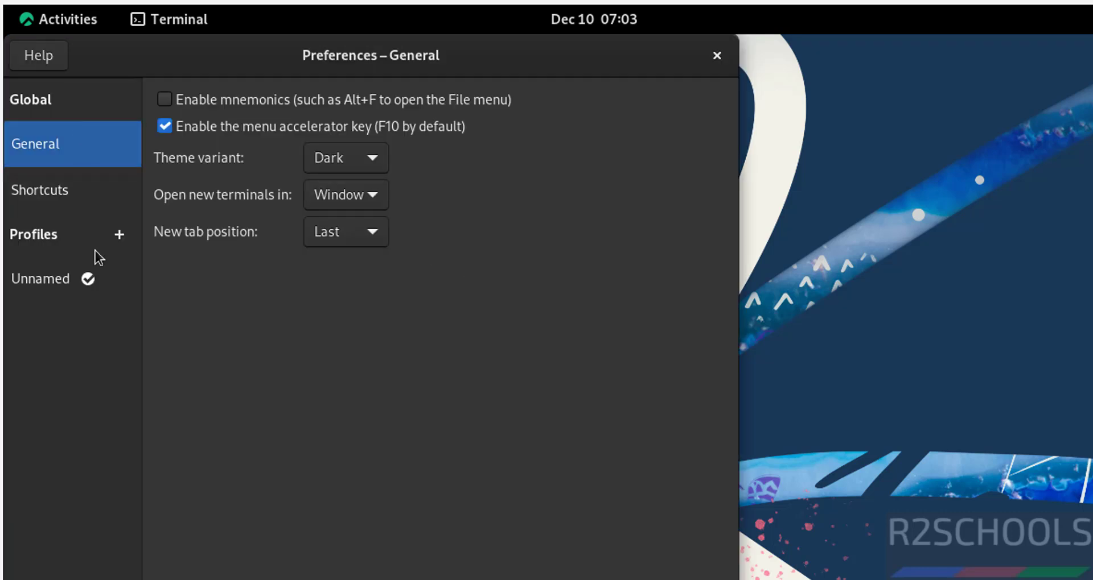
pyautogui.click(83, 280)
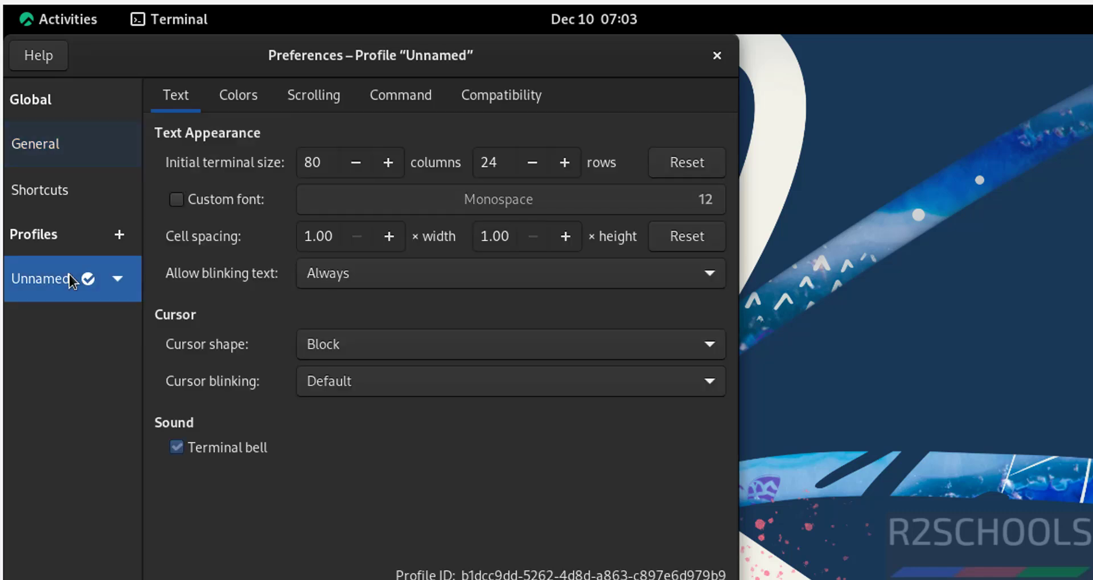
pyautogui.click(181, 204)
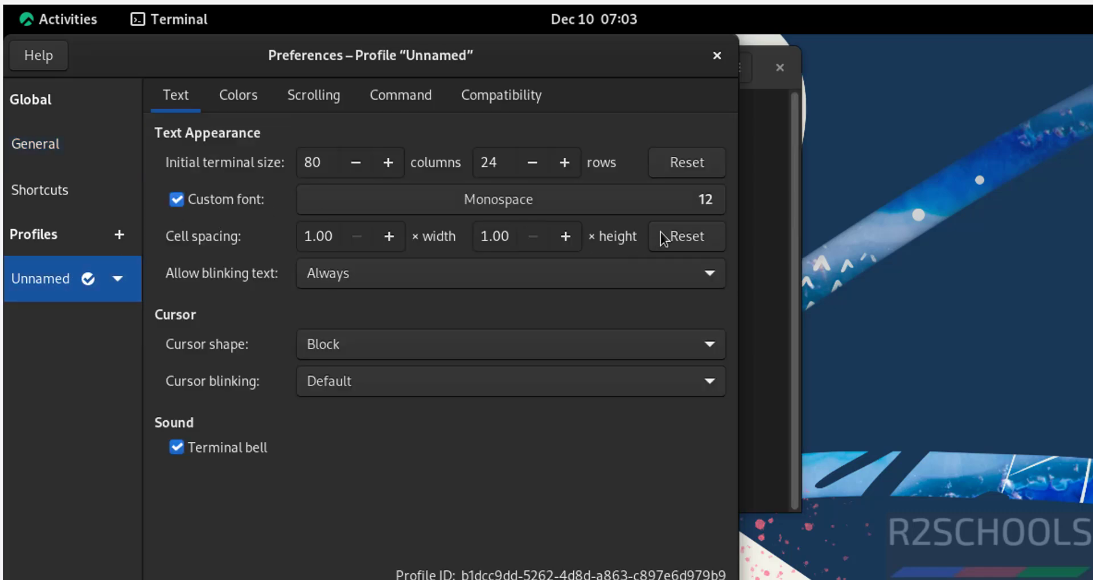
pyautogui.click(693, 203)
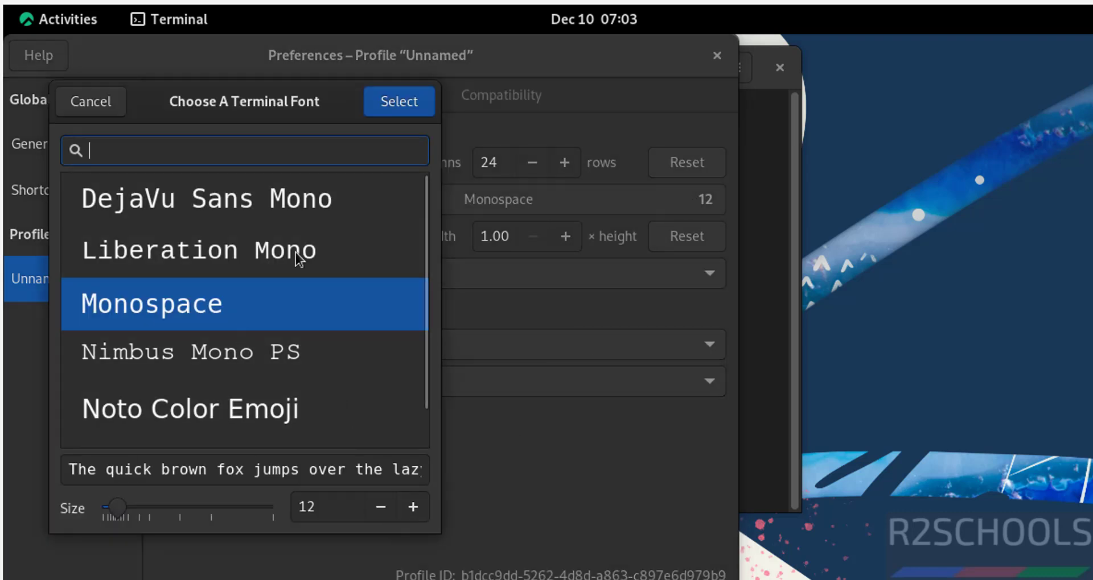
pyautogui.click(408, 510)
pyautogui.click(409, 510)
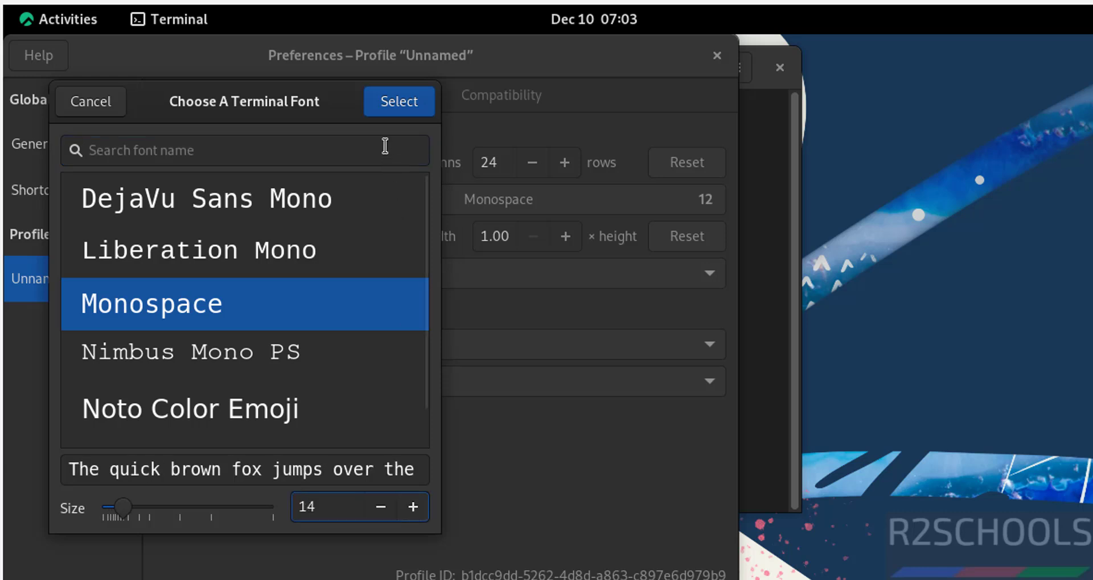
pyautogui.click(398, 106)
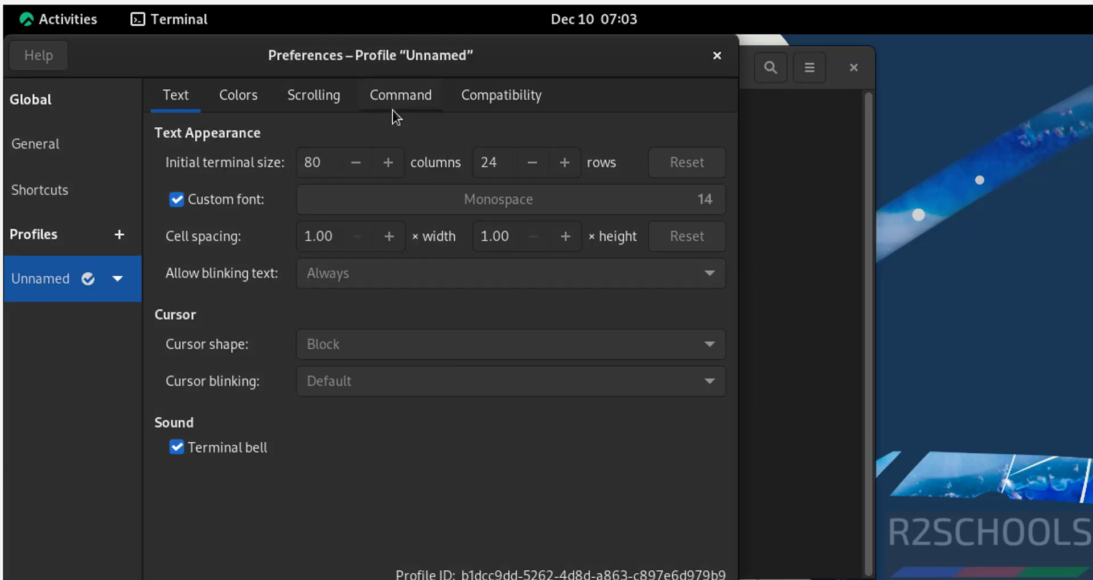
pyautogui.click(716, 57)
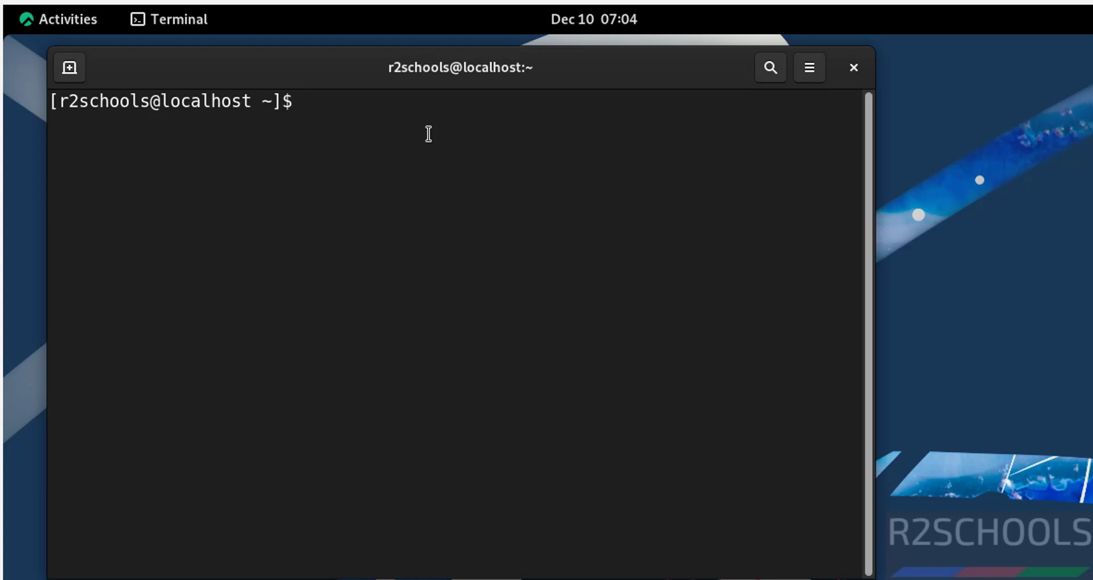
# - Display /etc/os-release with 'more', then type 'sudo dnf update && sudo dnf upgrade'
pyautogui.write('more /et')
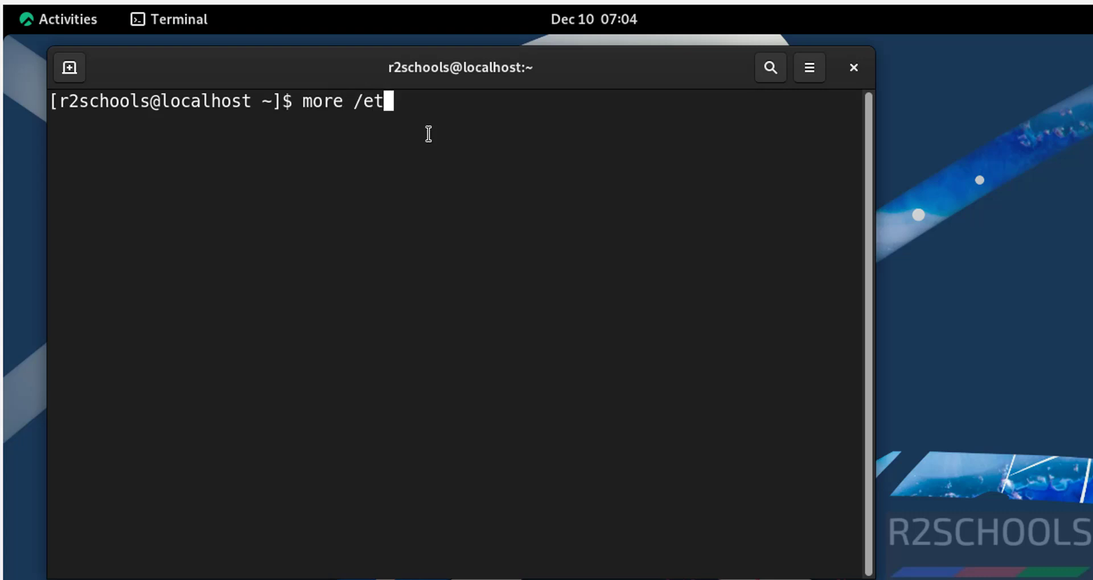
pyautogui.write('c/os-re')
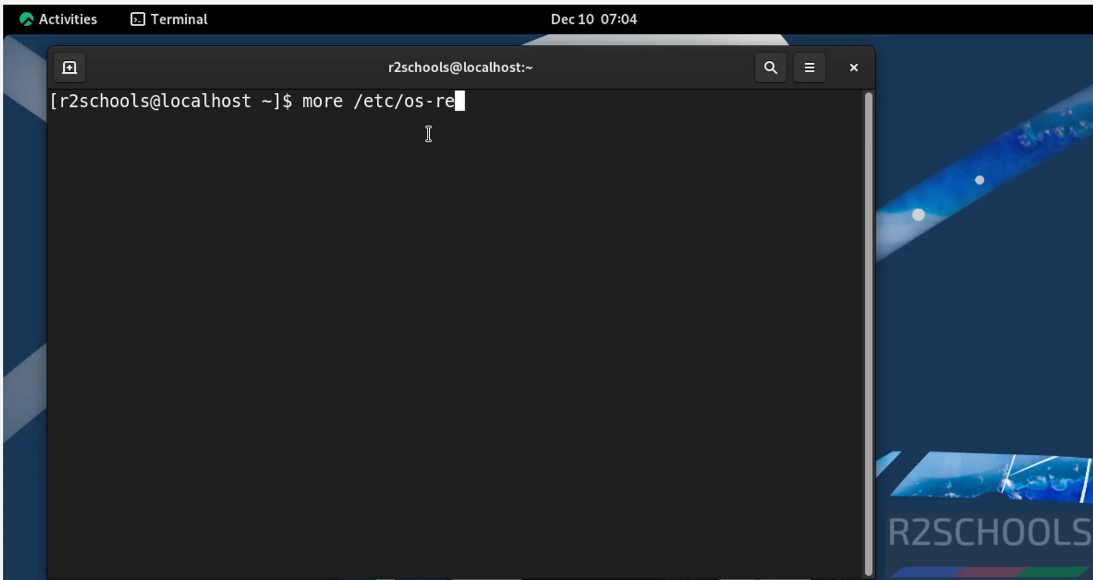
pyautogui.press('Tab')
pyautogui.press('Return')
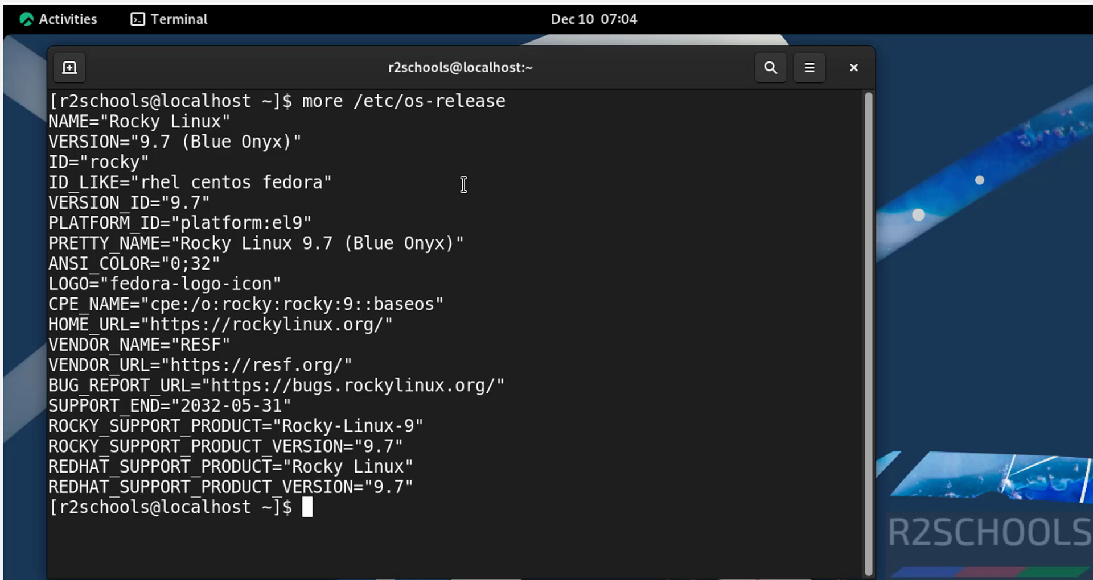
pyautogui.write('sudo dnf update &&')
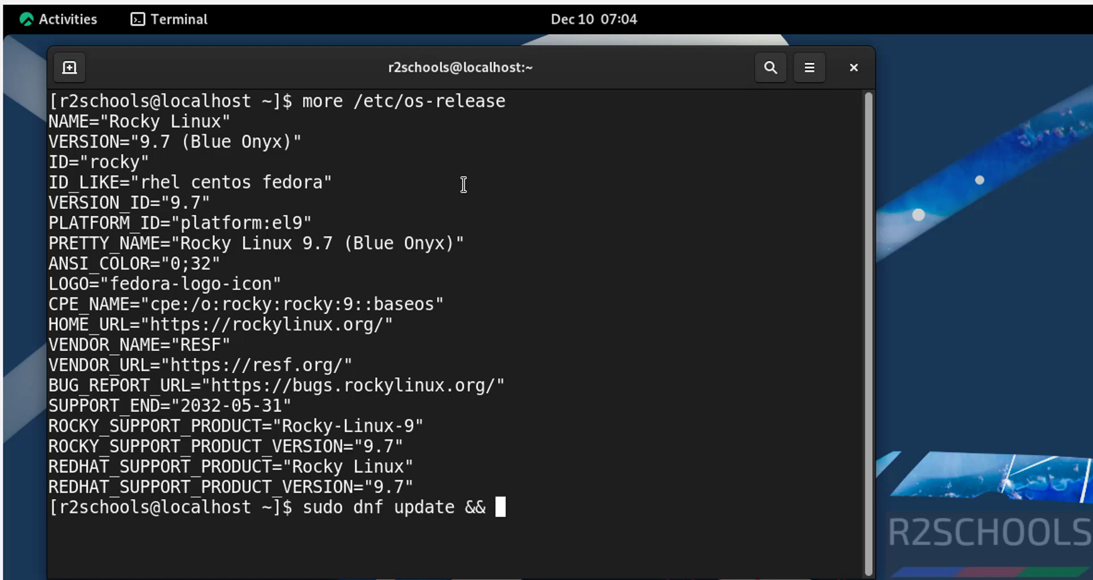
pyautogui.write(' sudo dnf upgr')
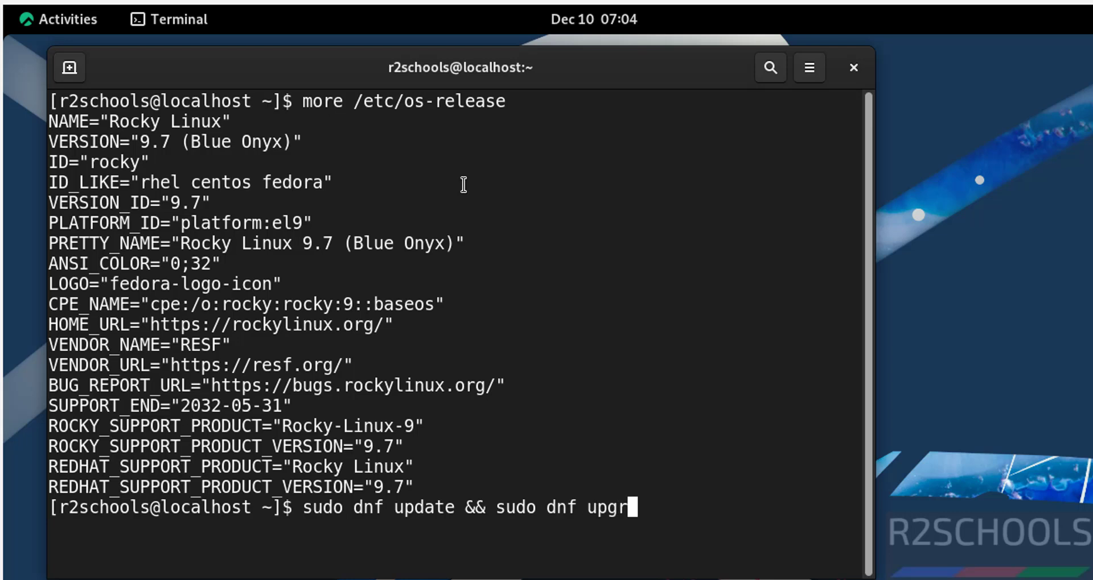
pyautogui.write('ade')
# - Run the dnf update and upgrade with sudo, then answer y to install 4 and upgrade 19 packages
pyautogui.hotkey('ctrl', 'l')
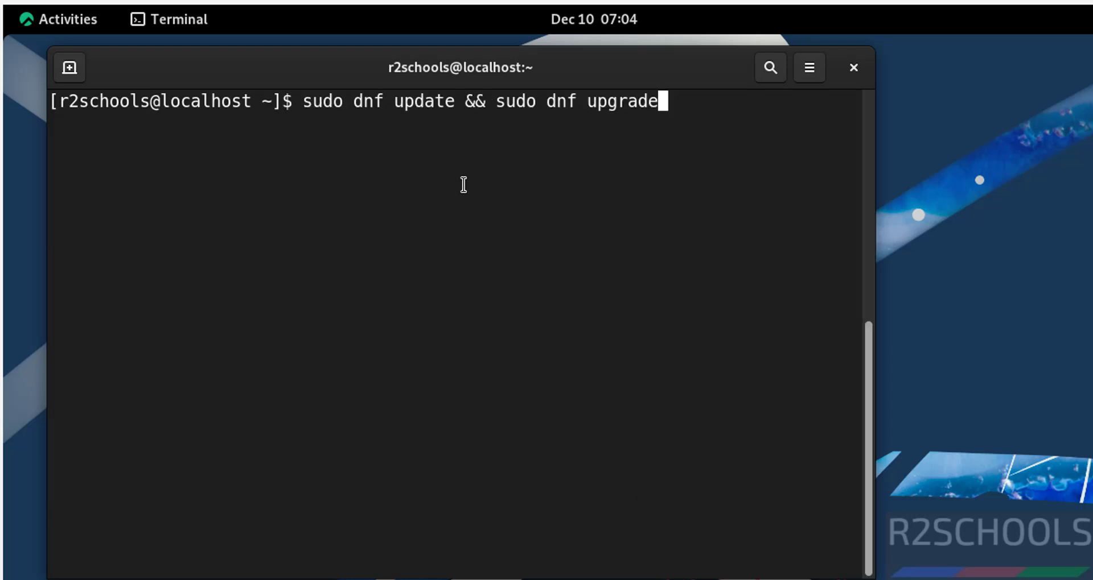
pyautogui.press('Return')
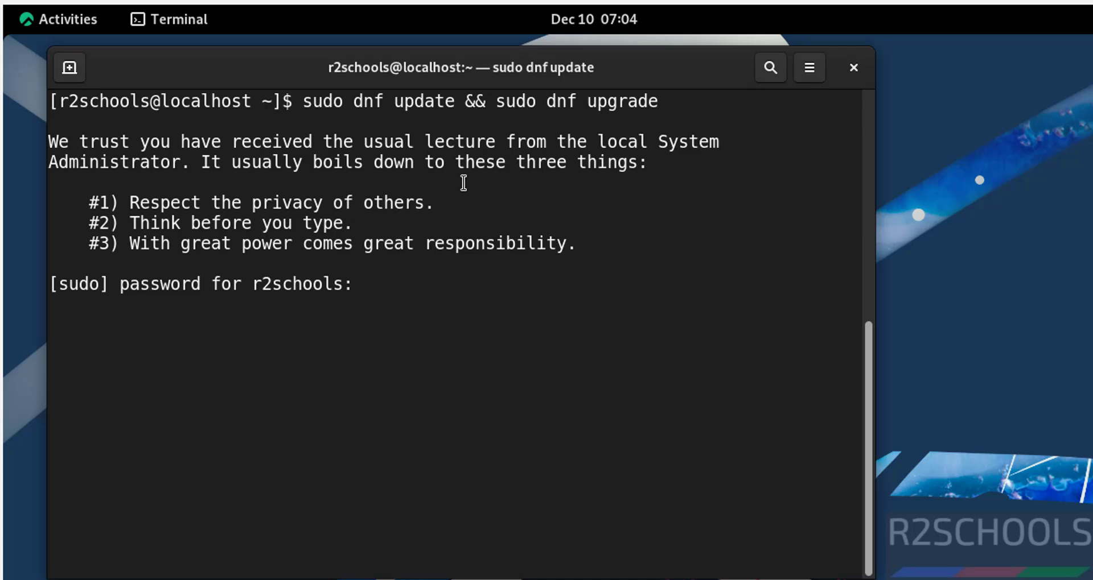
pyautogui.press('Return')
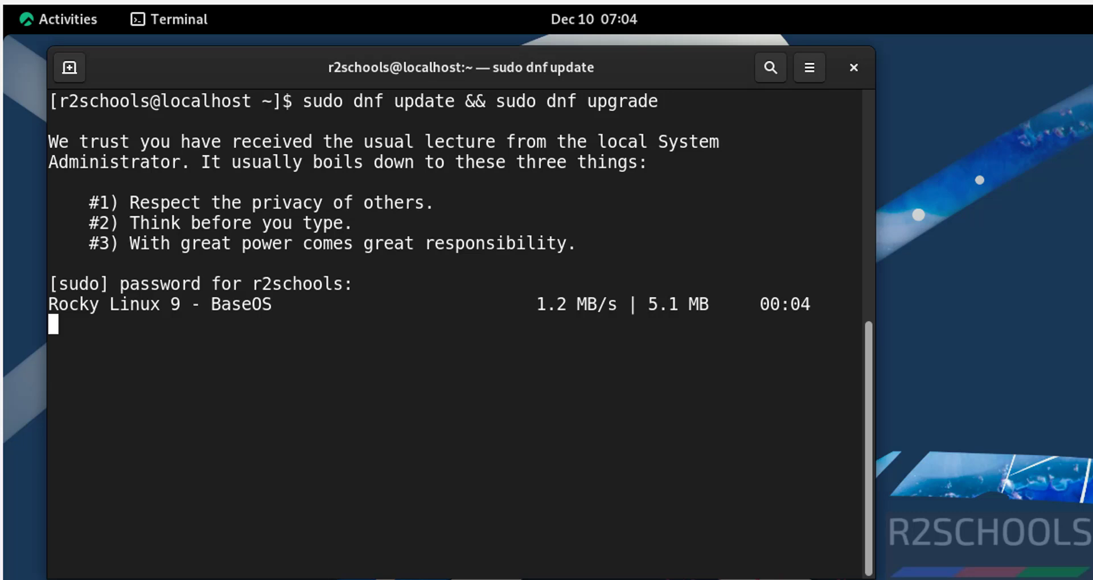
pyautogui.click(66, 21)
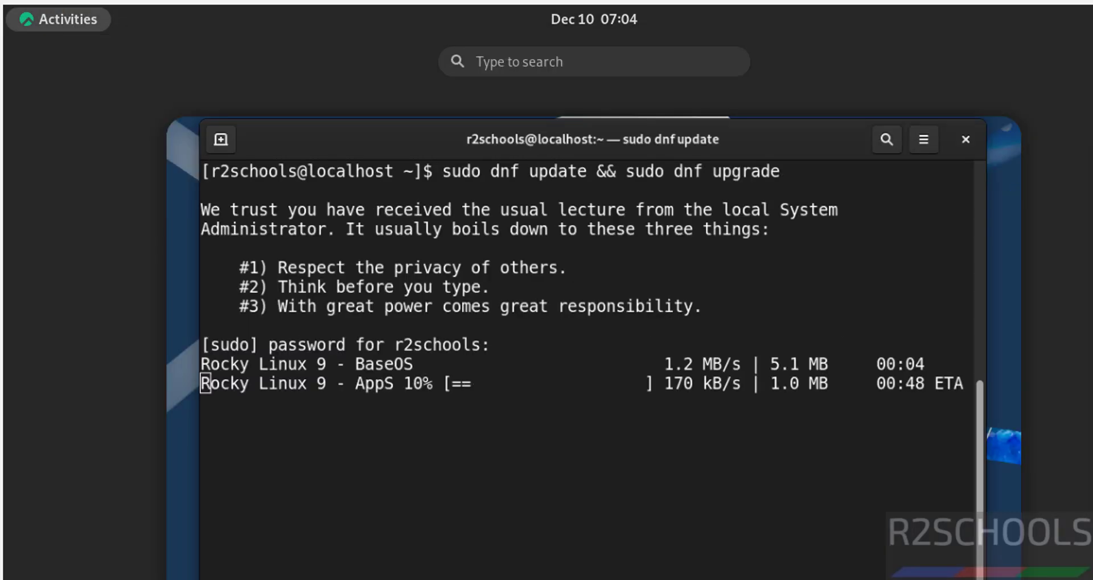
pyautogui.press('super+a')
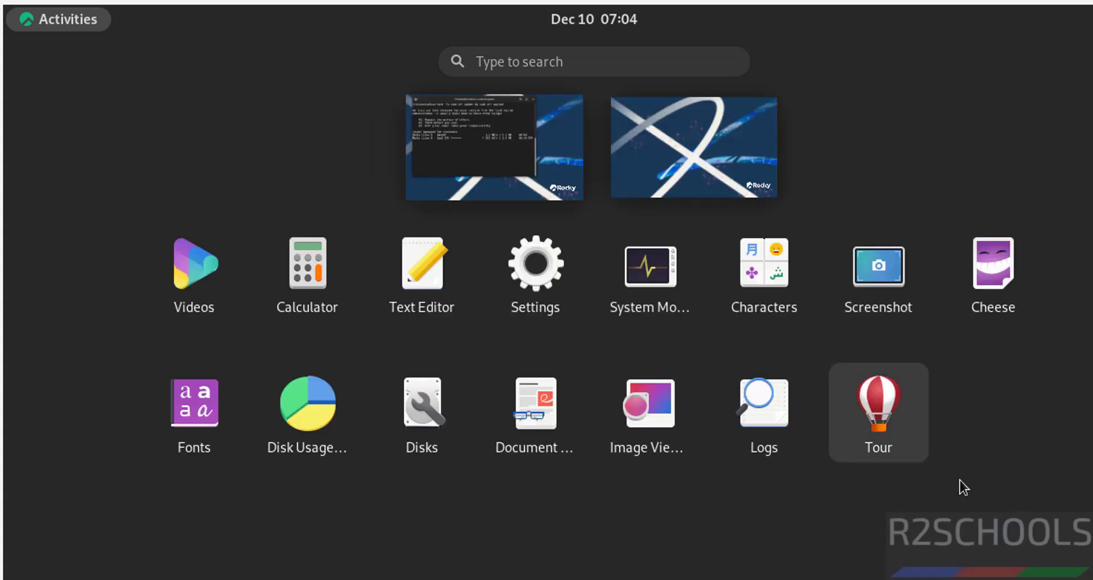
pyautogui.click(721, 482)
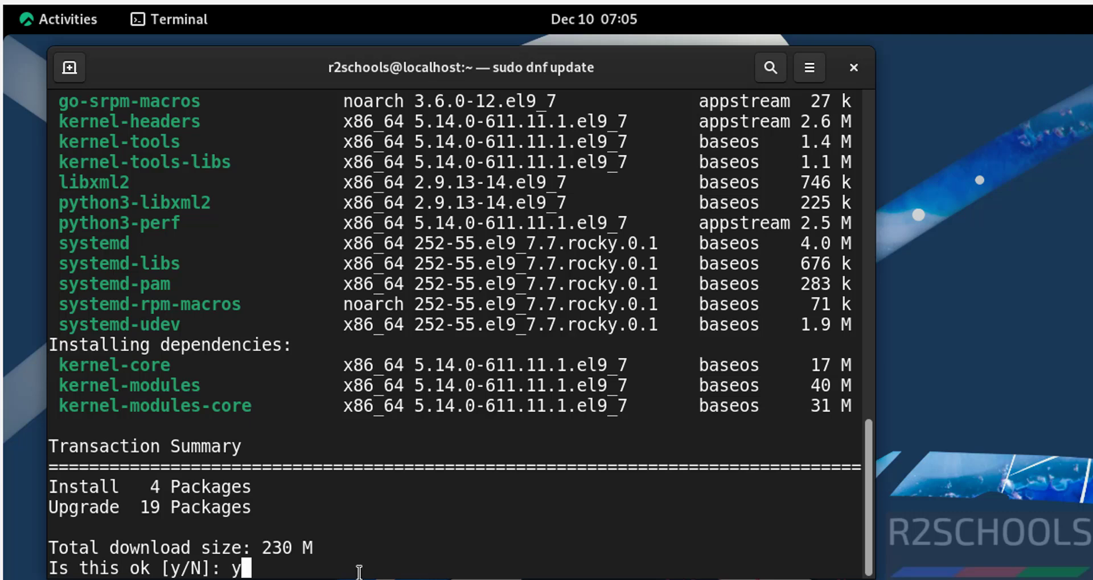
pyautogui.write('y')
pyautogui.press('Return')
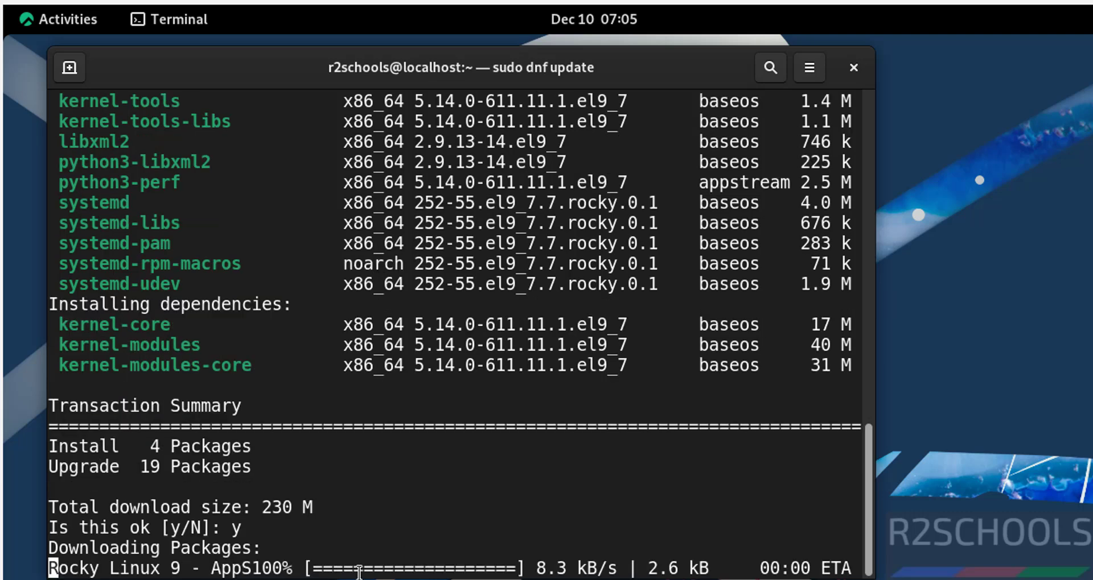